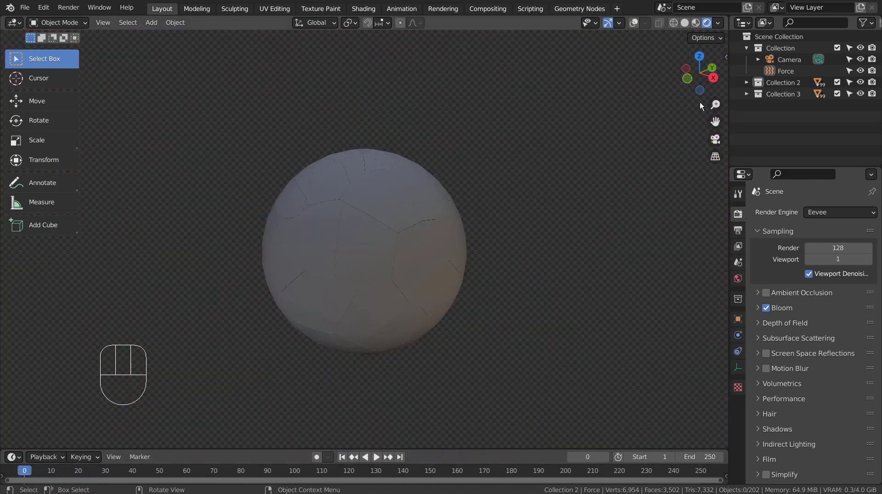
# Step: Hide the Force object and the collections Collection 2 and Collection 3 in the viewport
pyautogui.click(781, 73)
pyautogui.keyDown('shift'); pyautogui.click(778, 95); pyautogui.keyUp('shift')
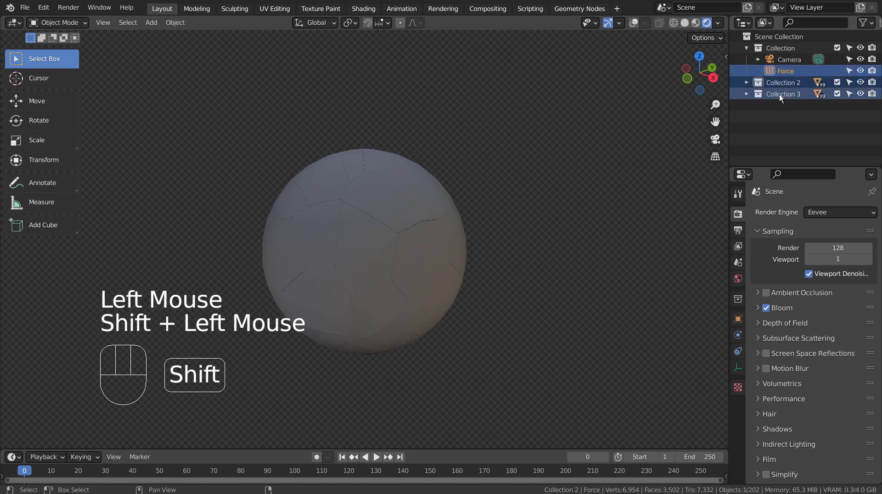
pyautogui.press('h')
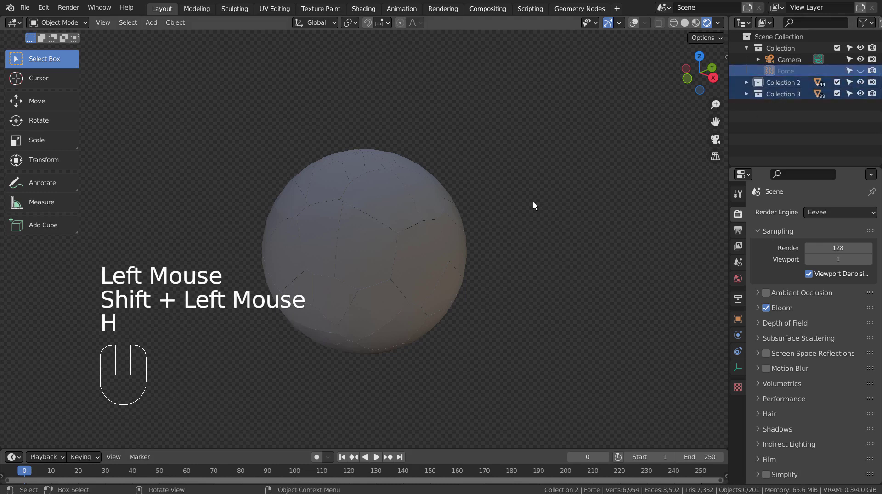
pyautogui.click(860, 82)
pyautogui.click(860, 93)
pyautogui.click(444, 185)
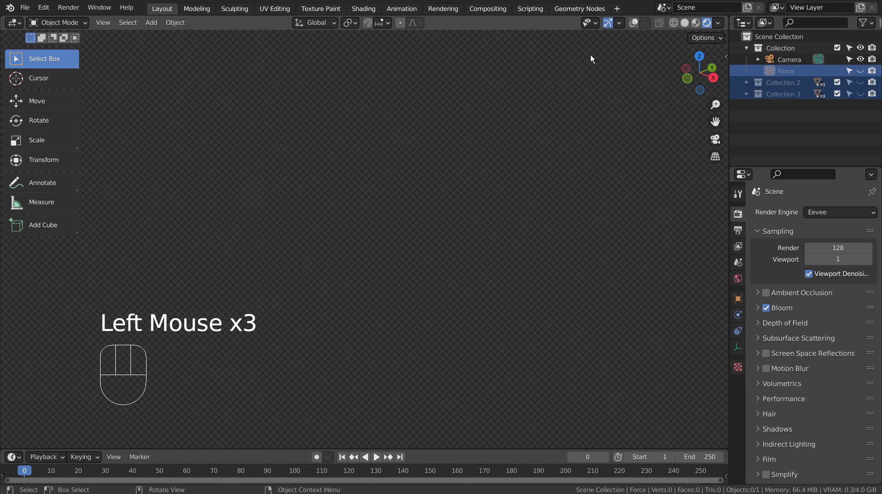
# Step: Enable the viewport overlays, add a UV sphere at the origin and switch to solid shading
pyautogui.click(634, 23)
pyautogui.hotkey('shift', 'a')
pyautogui.moveTo(475, 181)
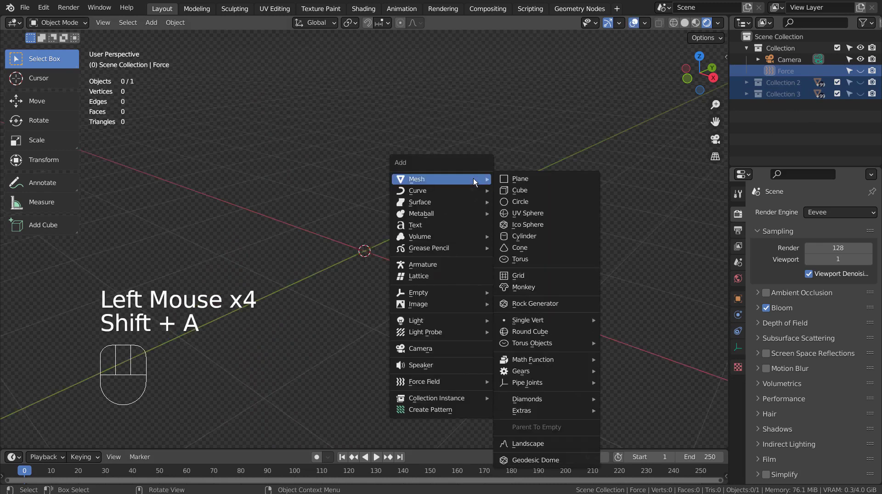
pyautogui.click(519, 214)
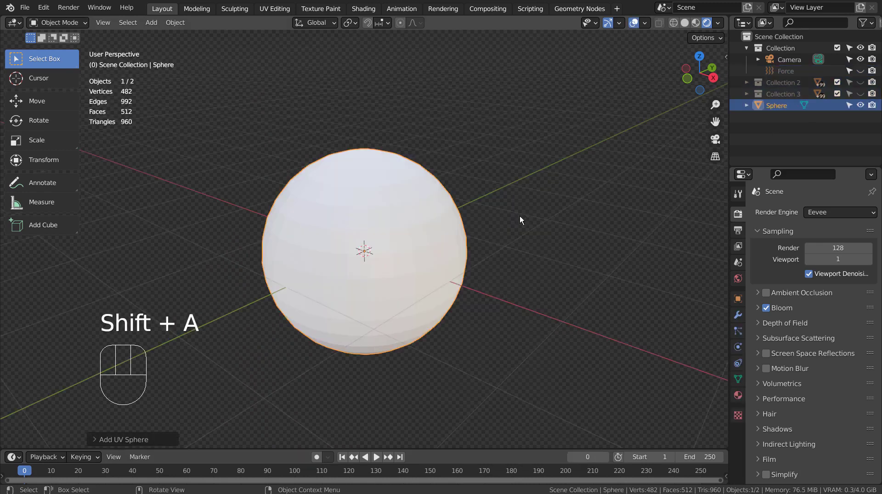
pyautogui.click(684, 23)
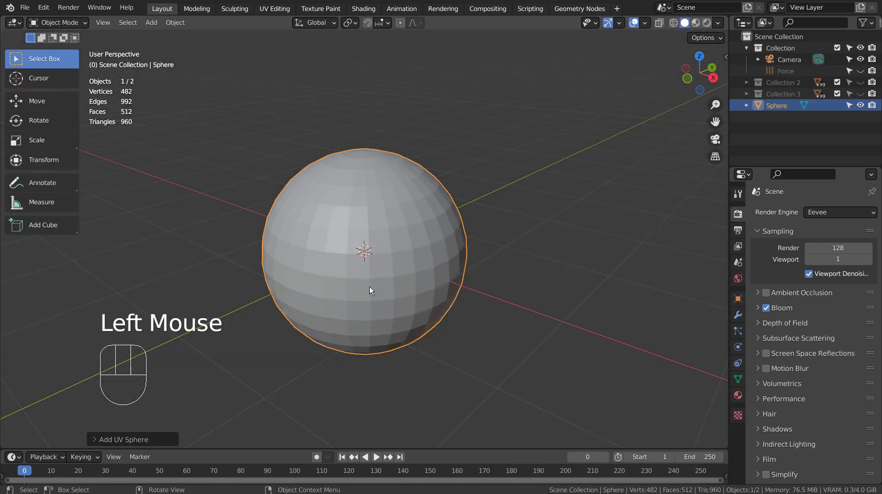
# Step: Create a new material for the sphere and give it a dark grey base color
pyautogui.click(738, 395)
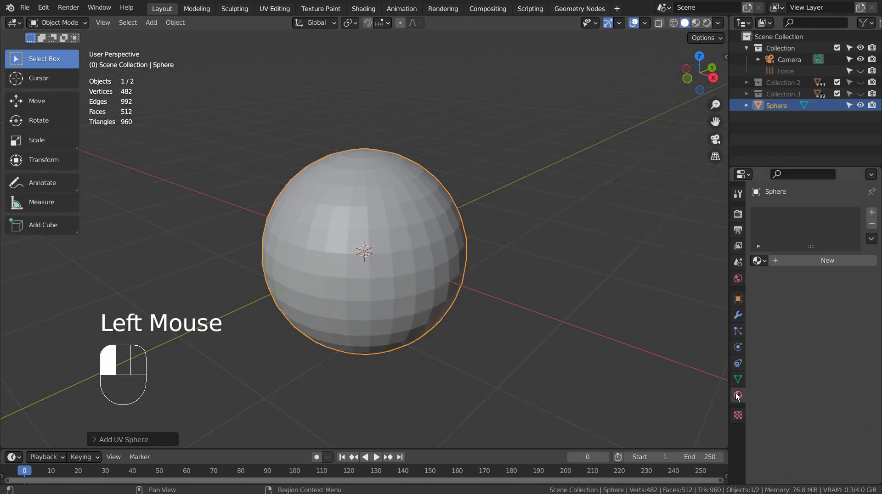
pyautogui.click(830, 262)
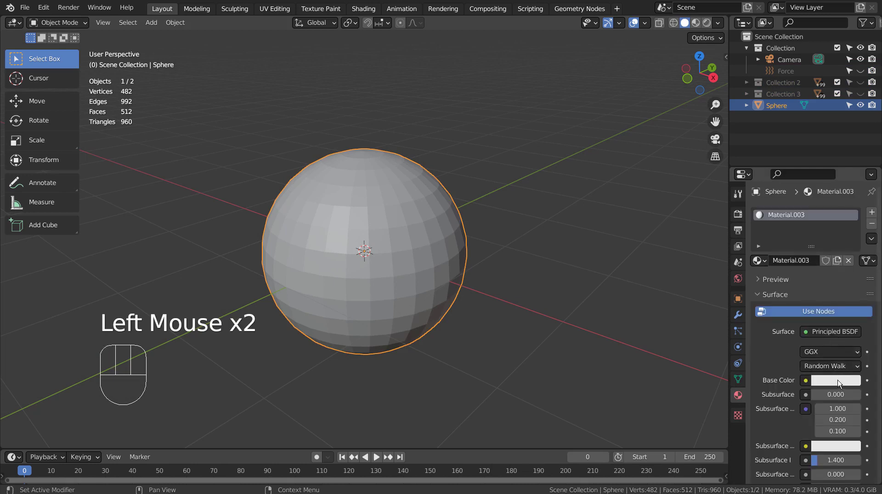
pyautogui.click(837, 381)
pyautogui.click(852, 272)
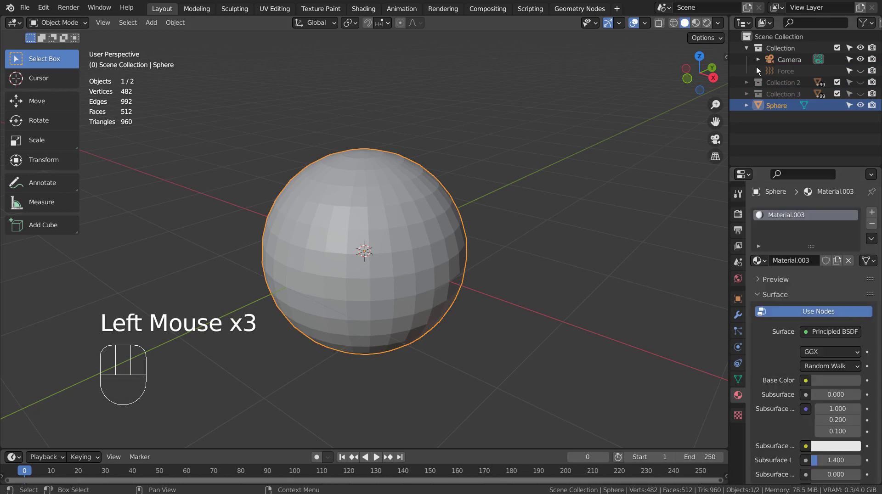
# Step: Switch the viewport to material preview and shade the sphere smooth
pyautogui.click(702, 24)
pyautogui.click(697, 24)
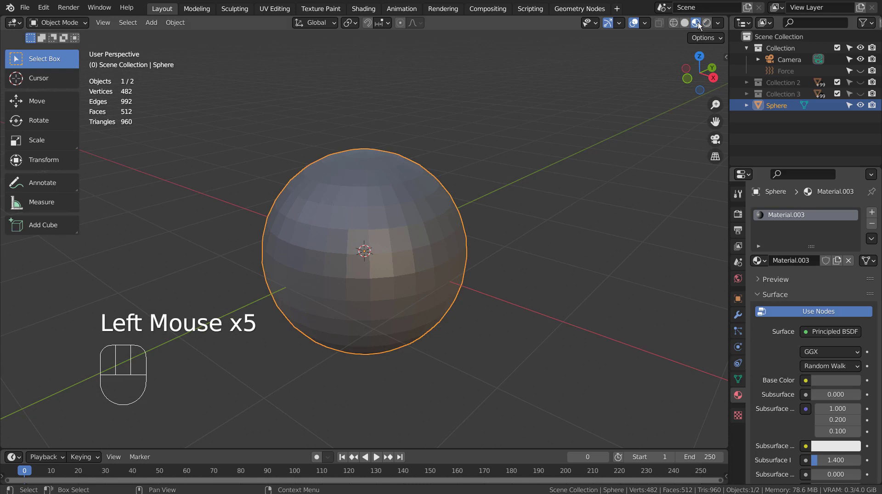
pyautogui.rightClick(431, 210)
pyautogui.click(431, 211)
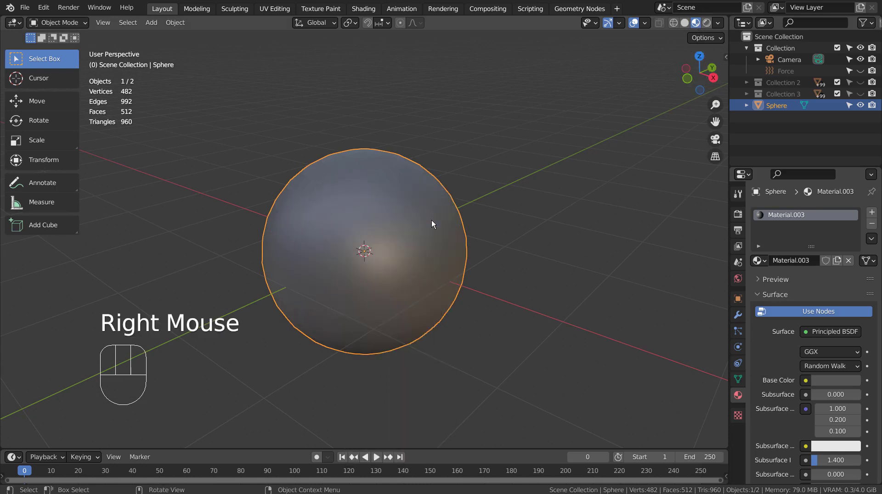
# Step: Apply Cell Fracture to the sphere with Own Particles as point source and a source limit of 100
pyautogui.press('F3')
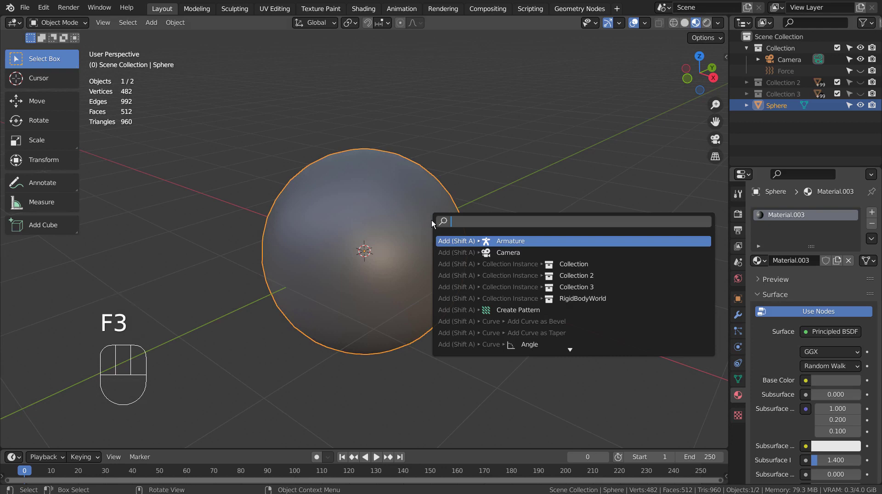
pyautogui.write('cell fra')
pyautogui.press('Return')
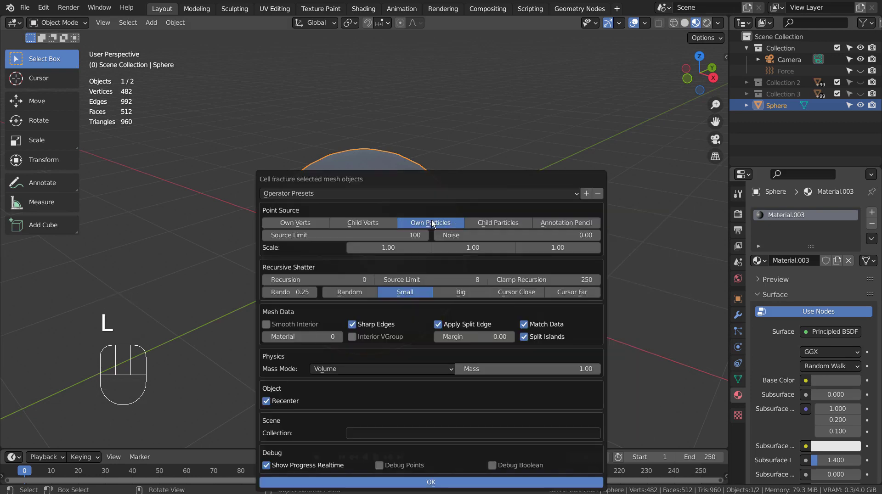
pyautogui.moveTo(428, 175); pyautogui.dragTo(389, 81)
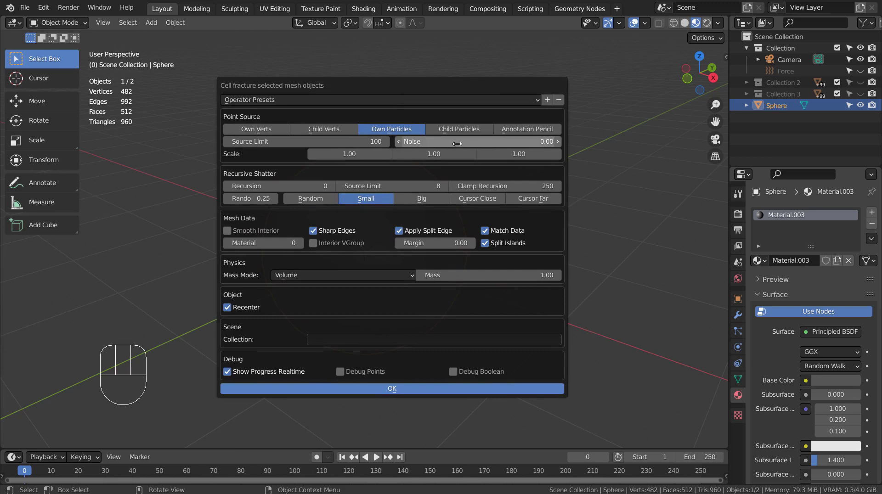
pyautogui.click(446, 388)
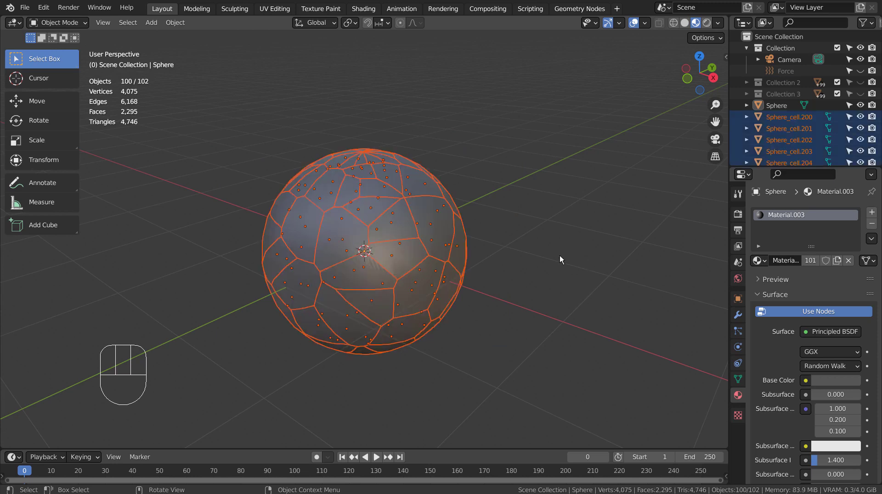
# Step: Move the fractured sphere pieces to a new collection named 1
pyautogui.press('m')
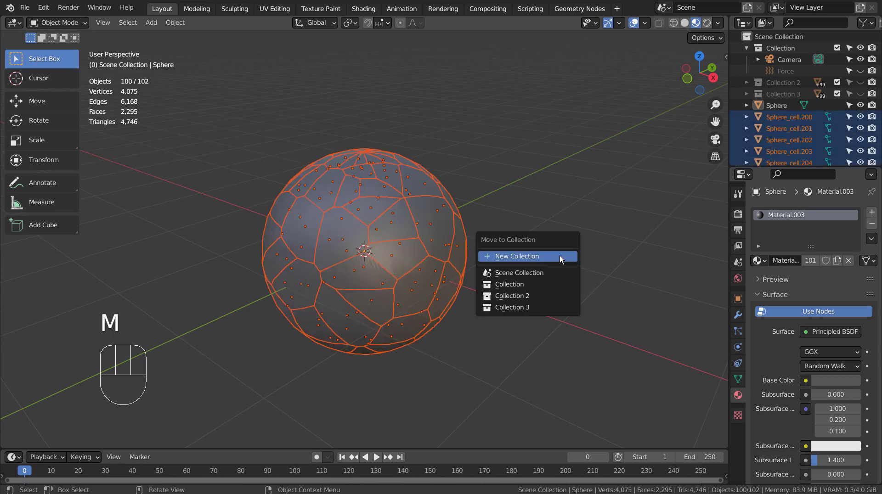
pyautogui.click(559, 255)
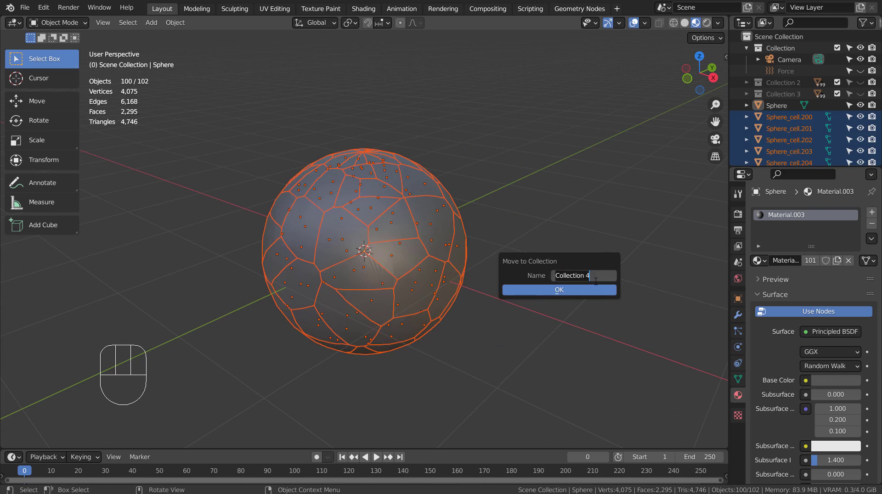
pyautogui.write('1')
pyautogui.click(591, 286)
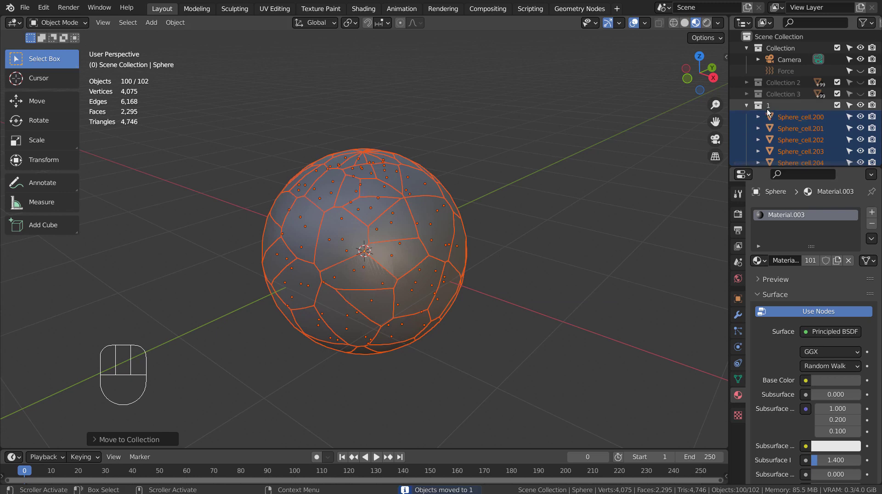
# Step: Move the original unfractured sphere away from the pieces and delete it
pyautogui.click(418, 190)
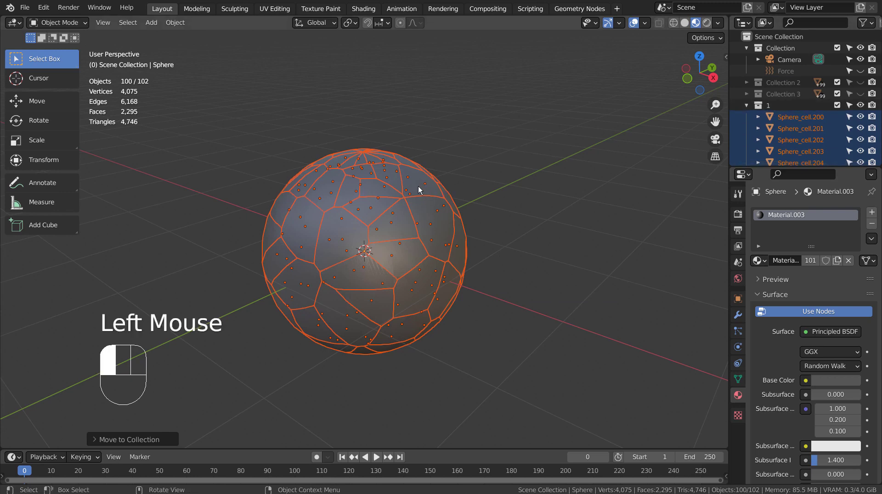
pyautogui.press('g')
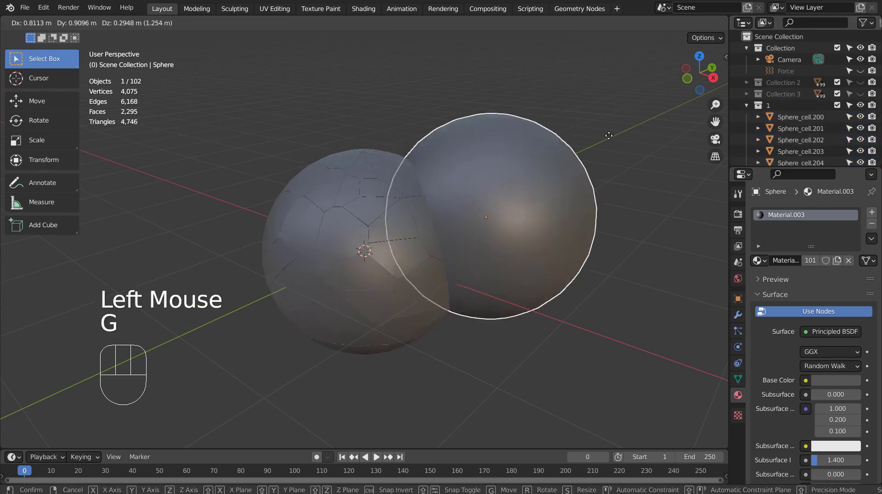
pyautogui.click(627, 128)
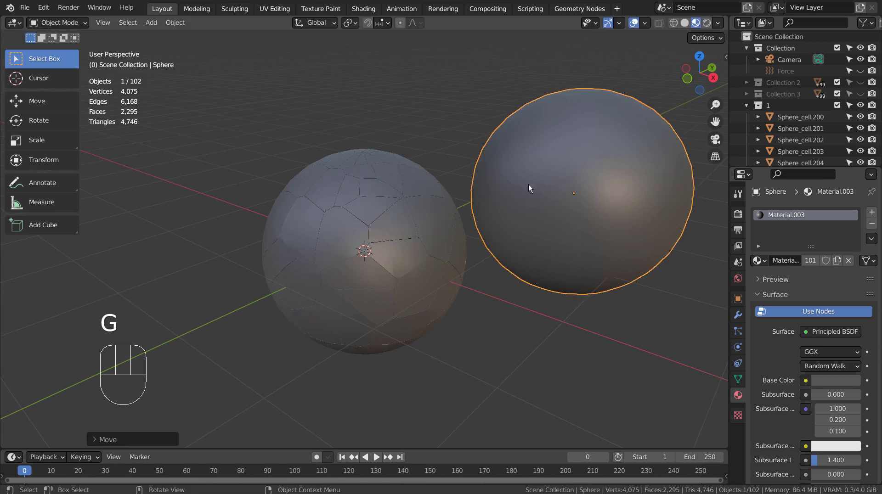
pyautogui.press('x')
pyautogui.click(597, 185)
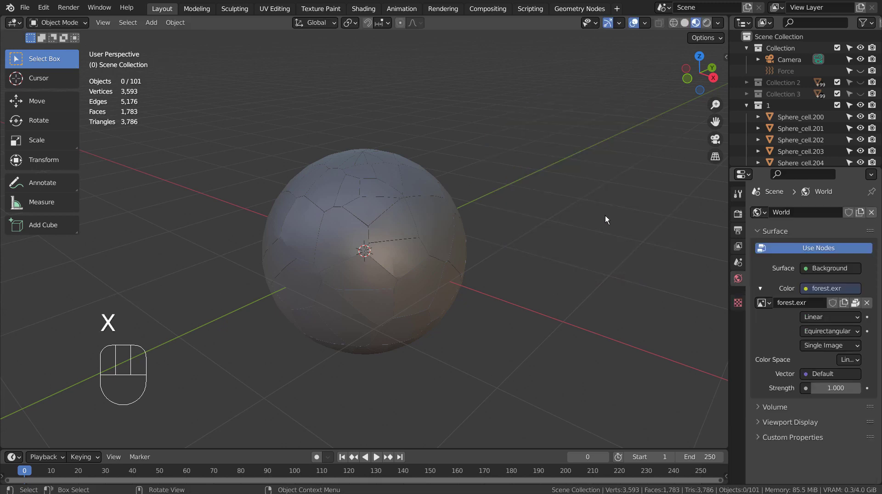
pyautogui.click(414, 114)
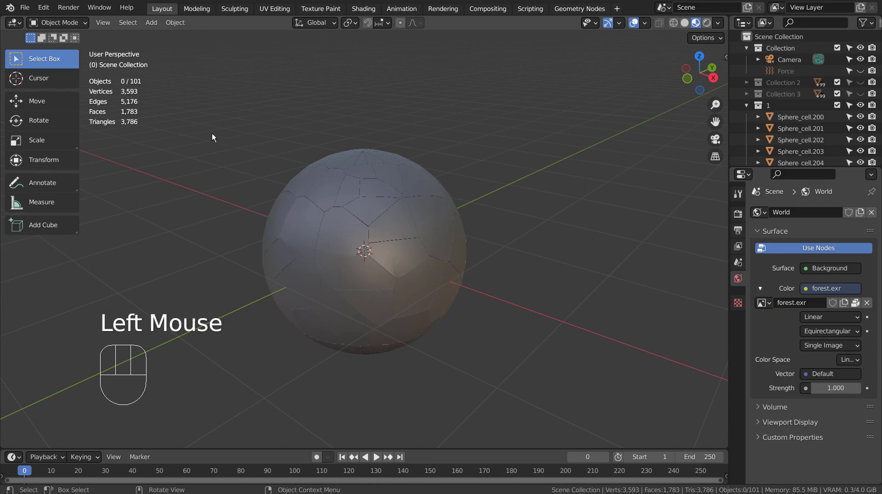
# Step: In wireframe shading, duplicate all pieces of collection 1 in place and scale the copies to about 0.78
pyautogui.hotkey('shift', 'z')
pyautogui.press('b')
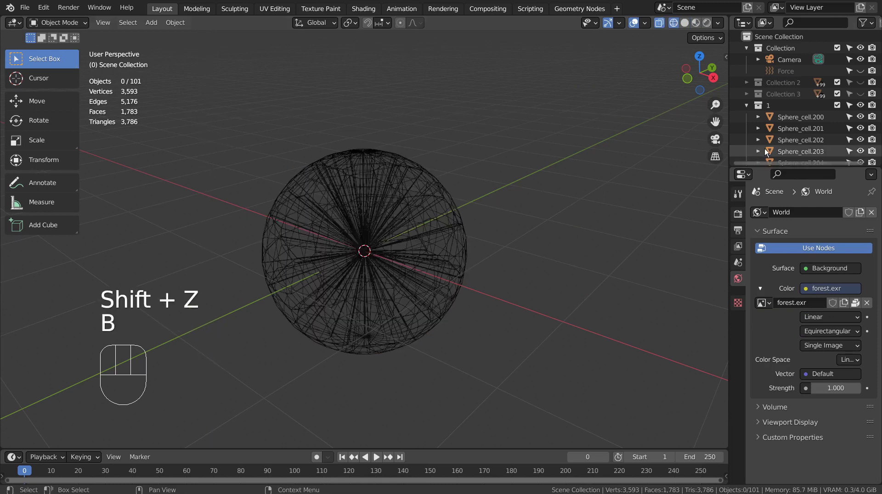
pyautogui.rightClick(768, 105)
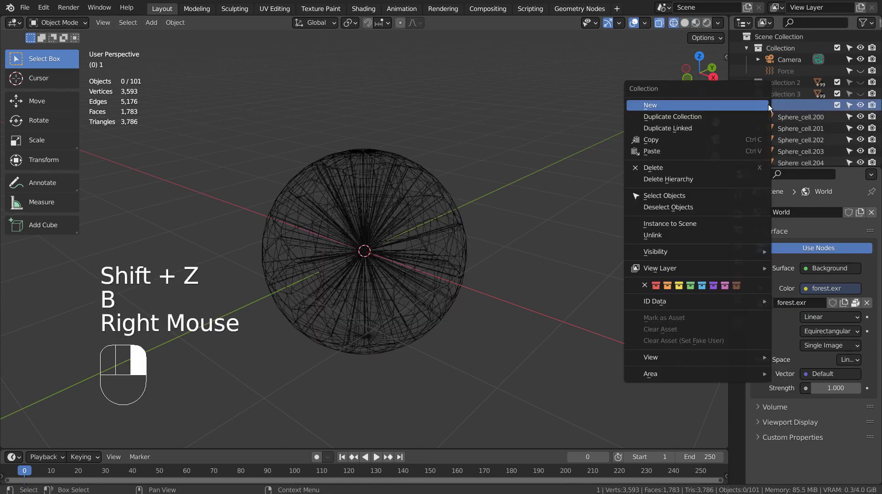
pyautogui.click(734, 196)
pyautogui.hotkey('shift', 'd')
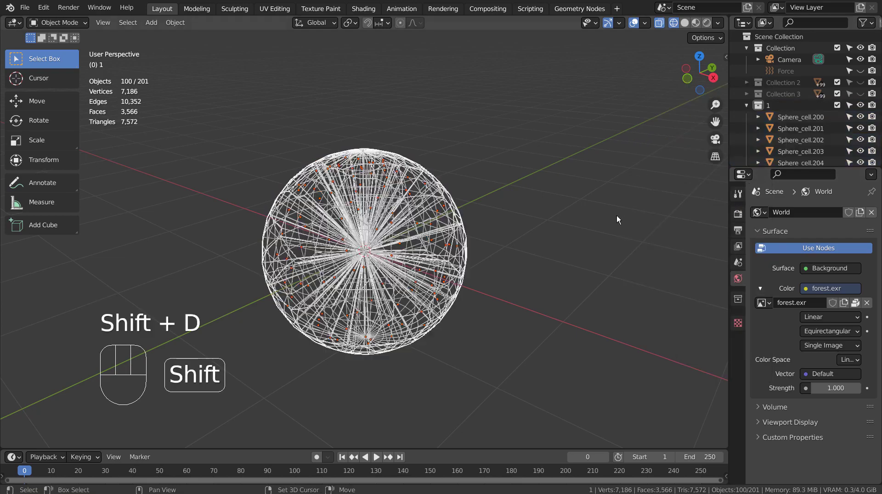
pyautogui.click(617, 216)
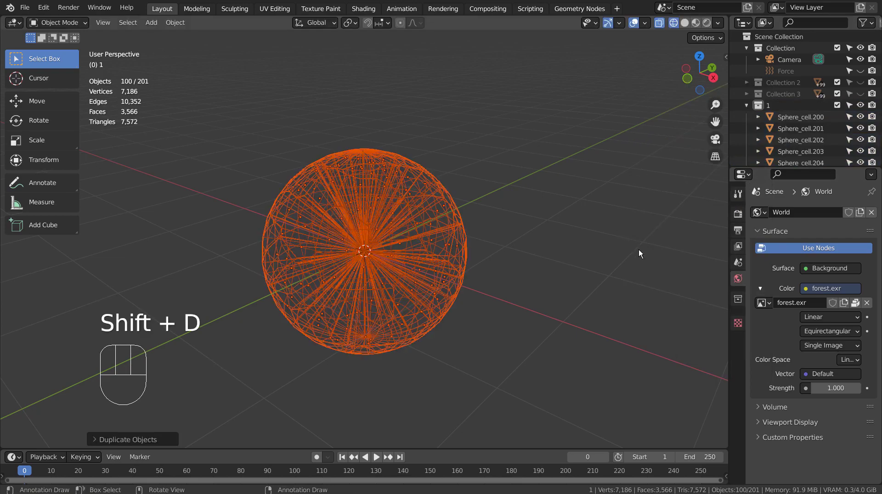
pyautogui.press('s')
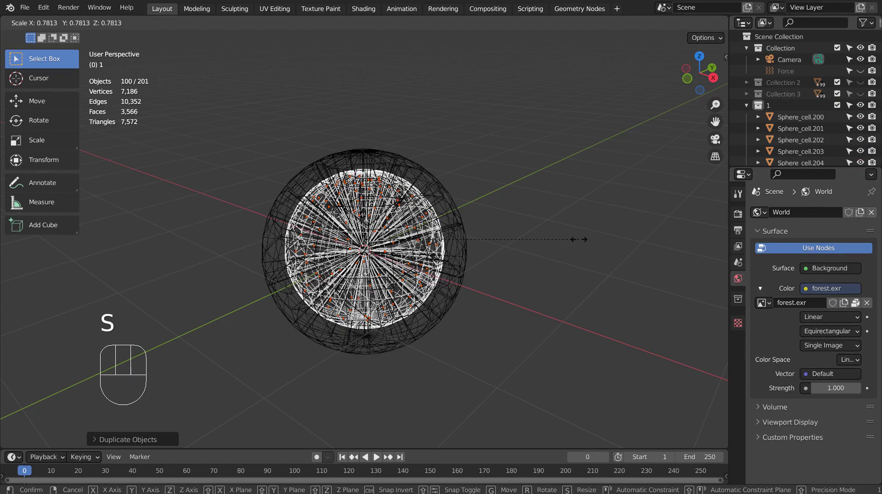
pyautogui.click(578, 239)
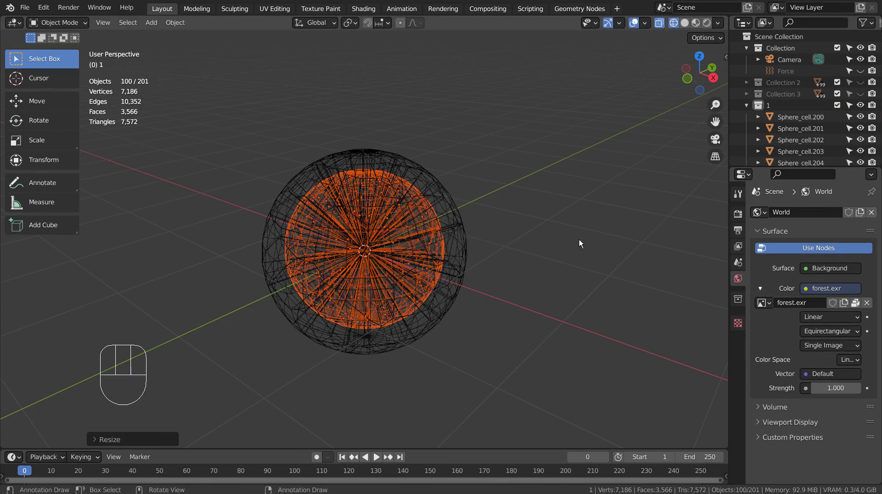
# Step: Move the scaled-down copies to a new collection named 2
pyautogui.press('m')
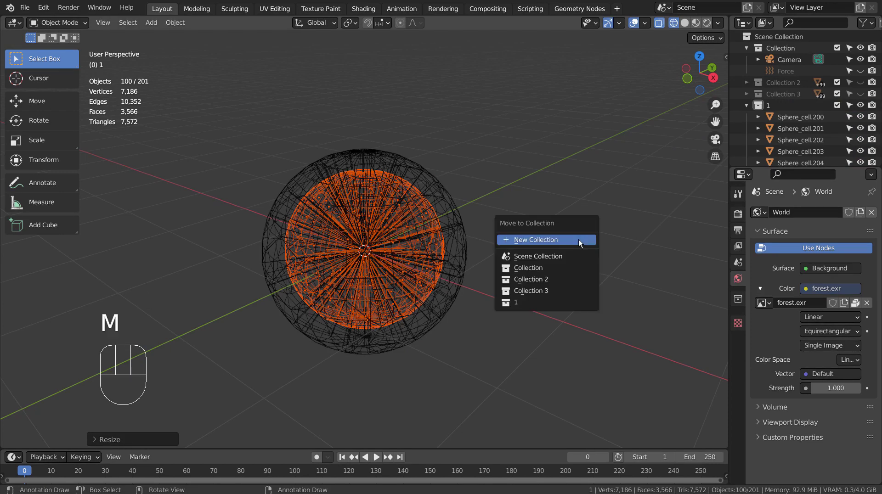
pyautogui.click(578, 239)
pyautogui.write('2')
pyautogui.press('Return')
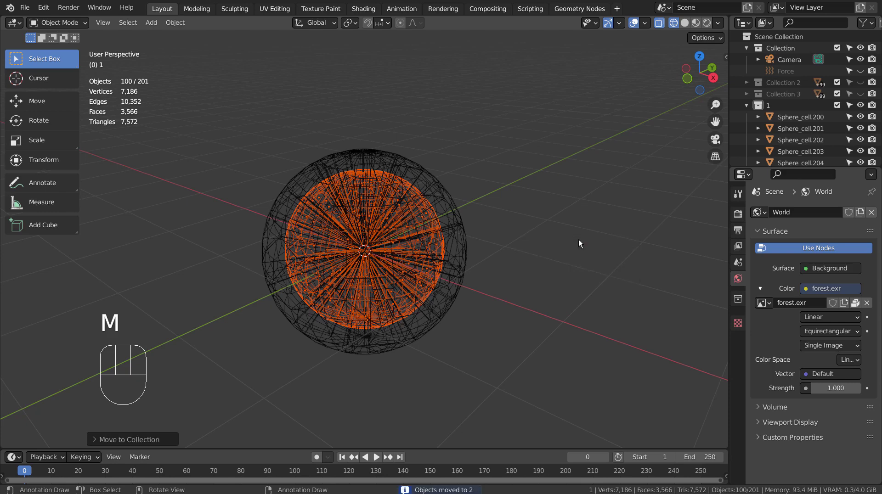
# Step: Collapse collections 1 and 2 in the outliner and toggle the visibility of both off and on again
pyautogui.click(747, 105)
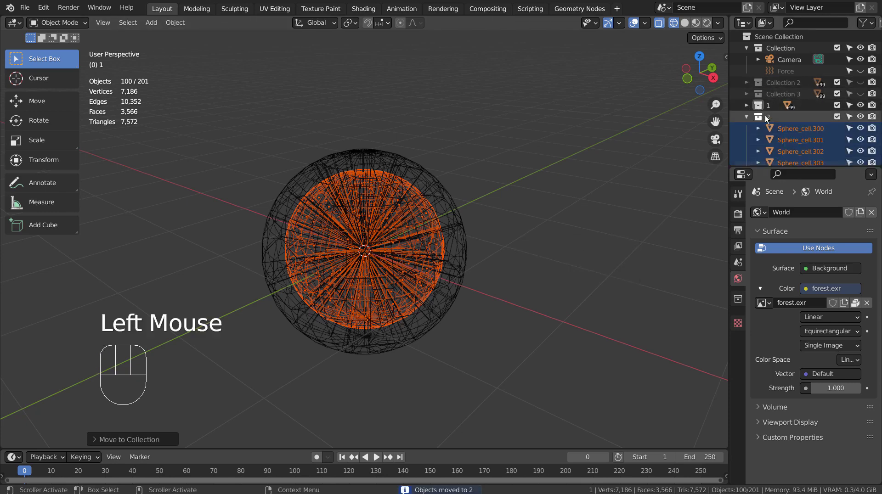
pyautogui.click(751, 114)
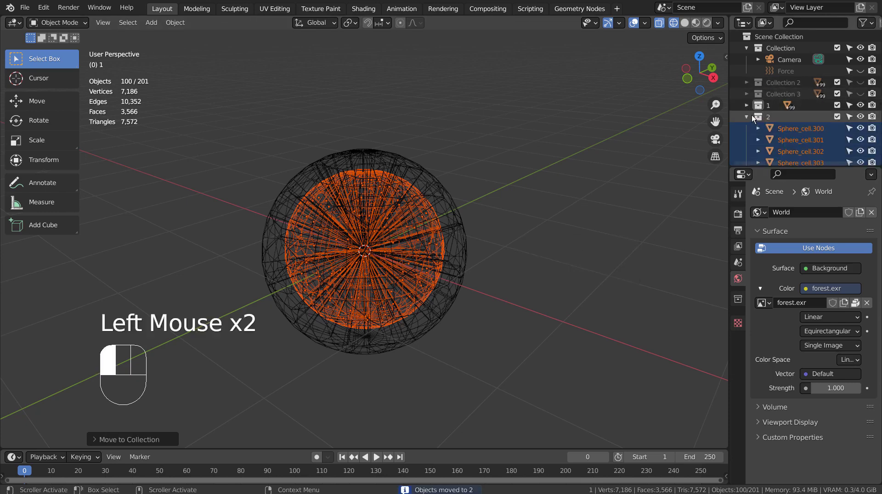
pyautogui.click(858, 106)
pyautogui.click(858, 117)
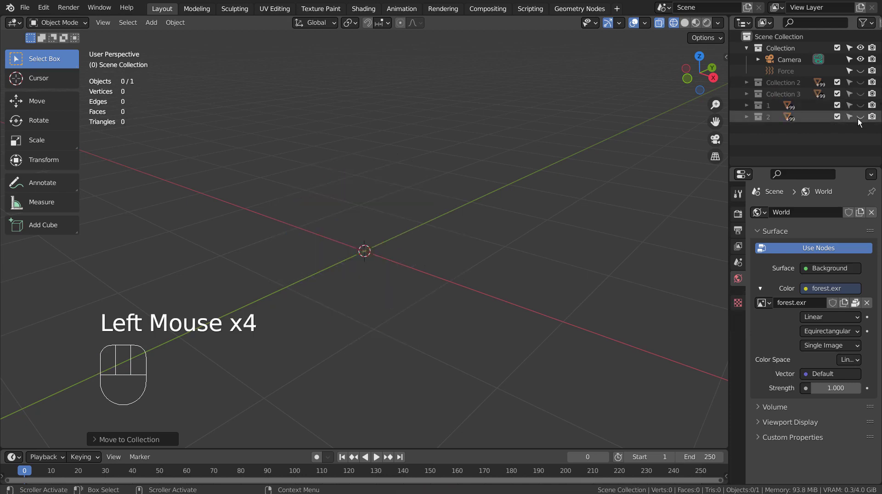
pyautogui.click(860, 116)
pyautogui.click(860, 107)
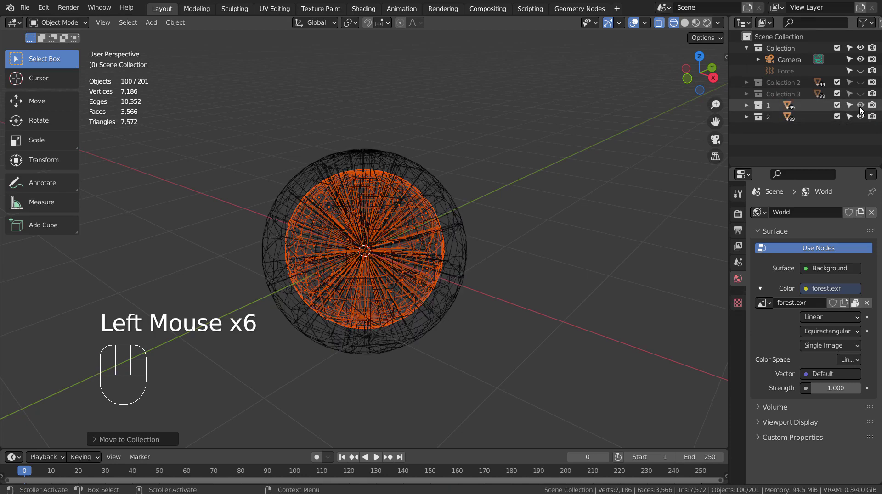
# Step: Hide collection 1, select one piece of the inner sphere in collection 2, and make its material single-user
pyautogui.click(860, 107)
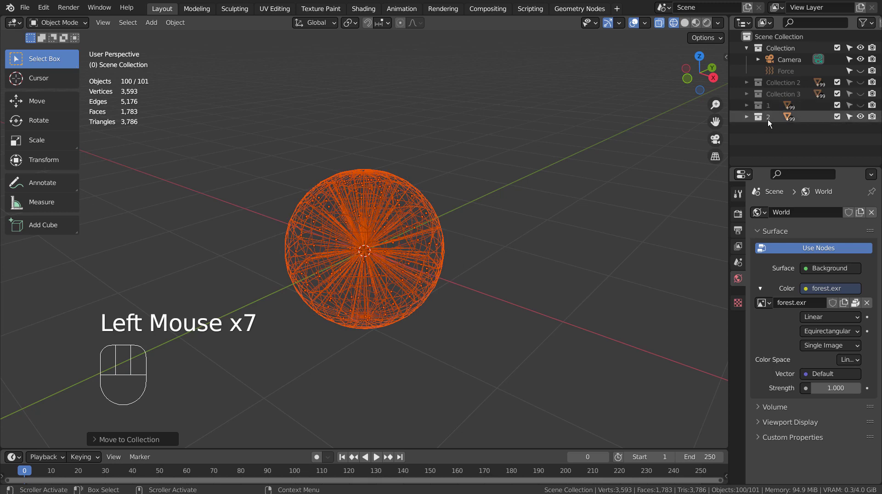
pyautogui.click(327, 199)
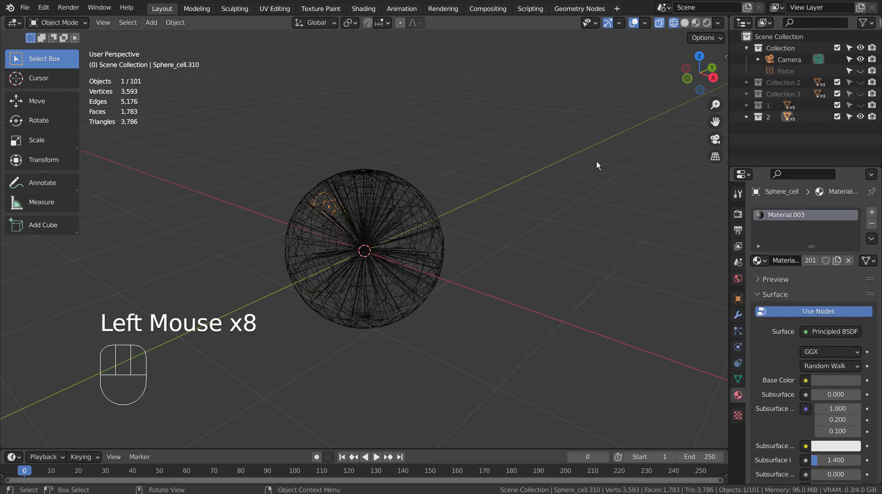
pyautogui.click(810, 261)
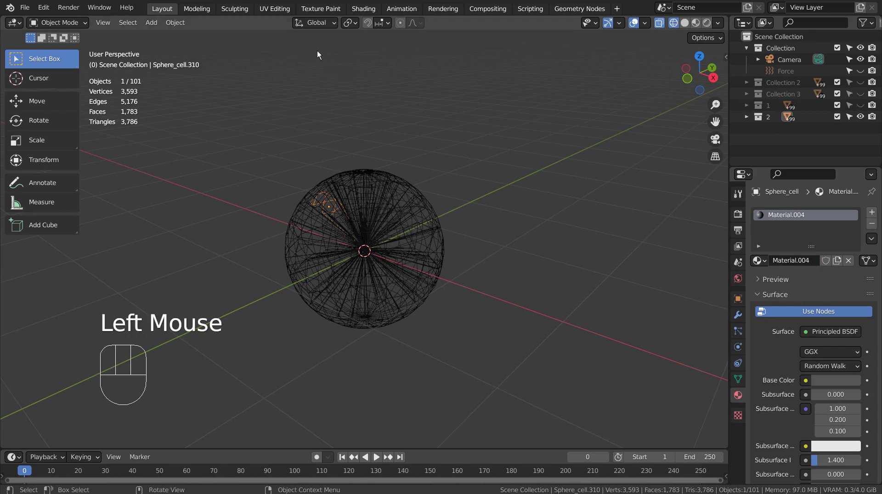
# Step: In the Shading workspace, replace the piece's Principled BSDF with an Emission shader connected to the Material Output's Surface
pyautogui.click(370, 10)
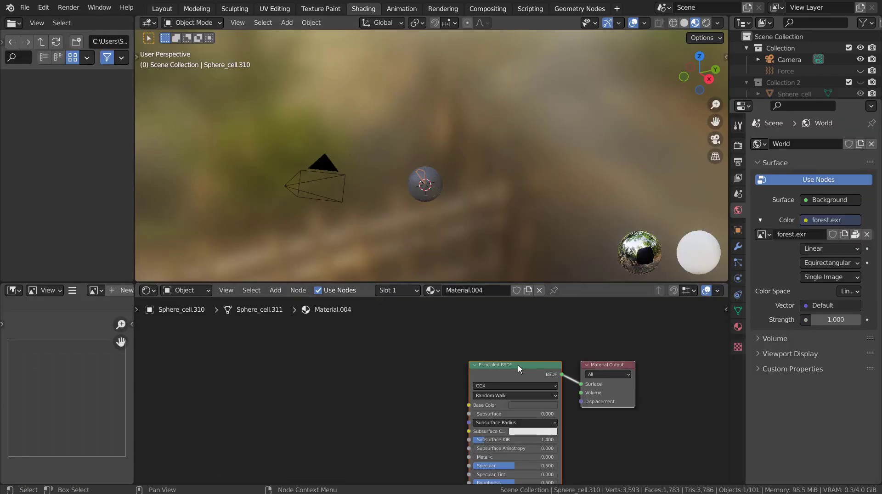
pyautogui.moveTo(505, 362); pyautogui.dragTo(399, 338, button='middle')
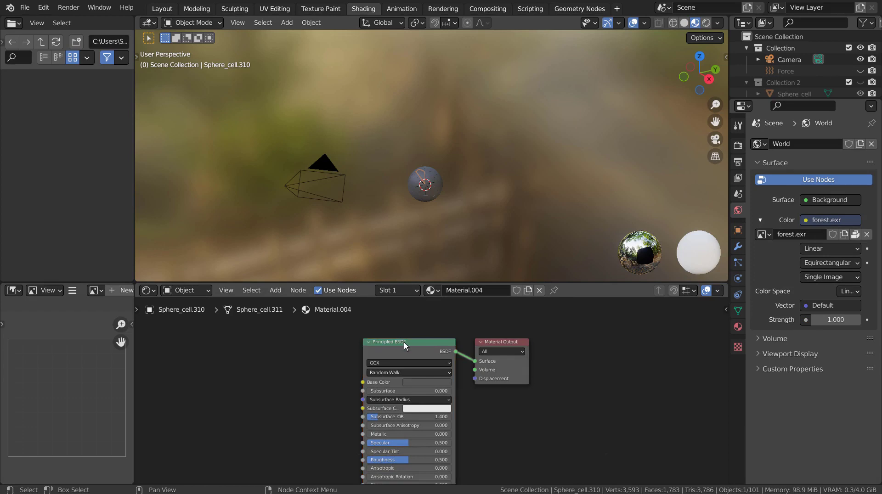
pyautogui.press('Delete')
pyautogui.hotkey('shift', 'a')
pyautogui.click(403, 343)
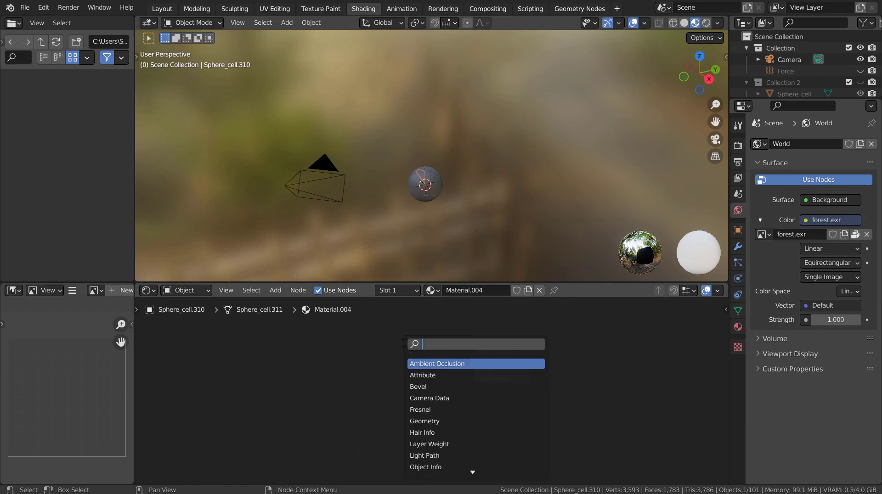
pyautogui.write('e')
pyautogui.press('Return')
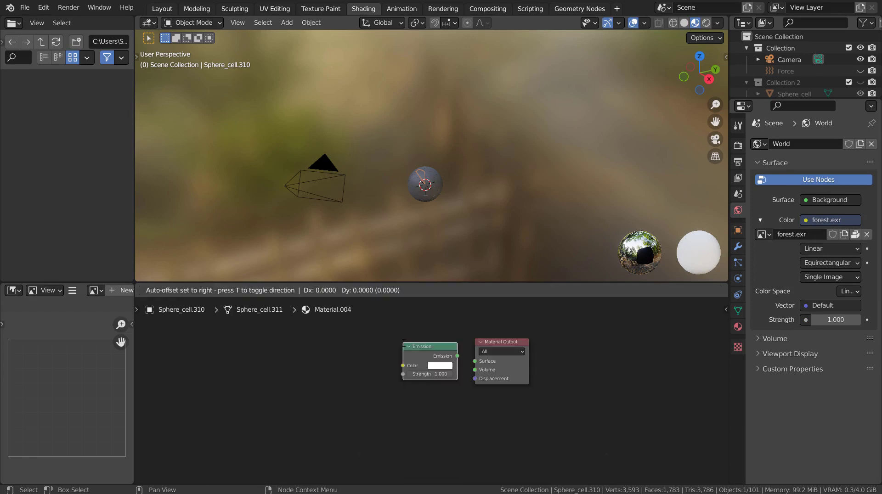
pyautogui.click(402, 342)
pyautogui.moveTo(456, 356); pyautogui.dragTo(475, 361)
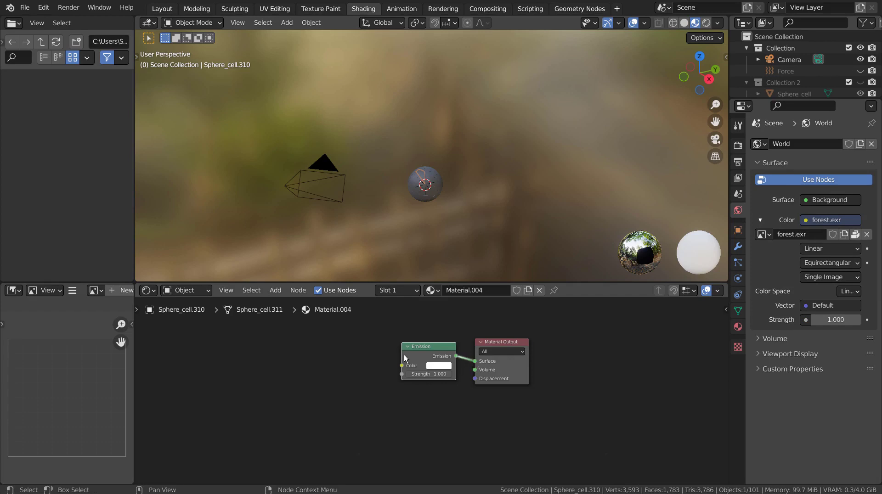
# Step: Add a ColorRamp node before the Emission node and connect its Color output to the Emission Color
pyautogui.hotkey('shift', 'a')
pyautogui.click(303, 348)
pyautogui.write('c')
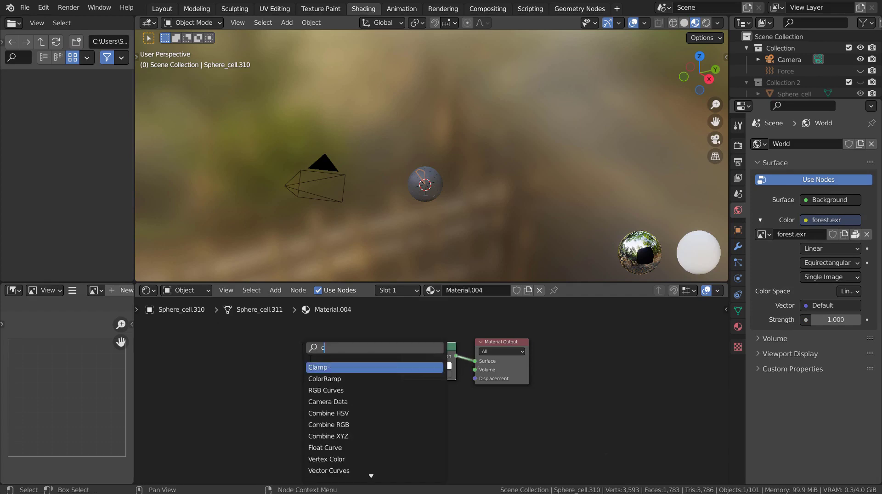
pyautogui.click(329, 379)
pyautogui.click(317, 376)
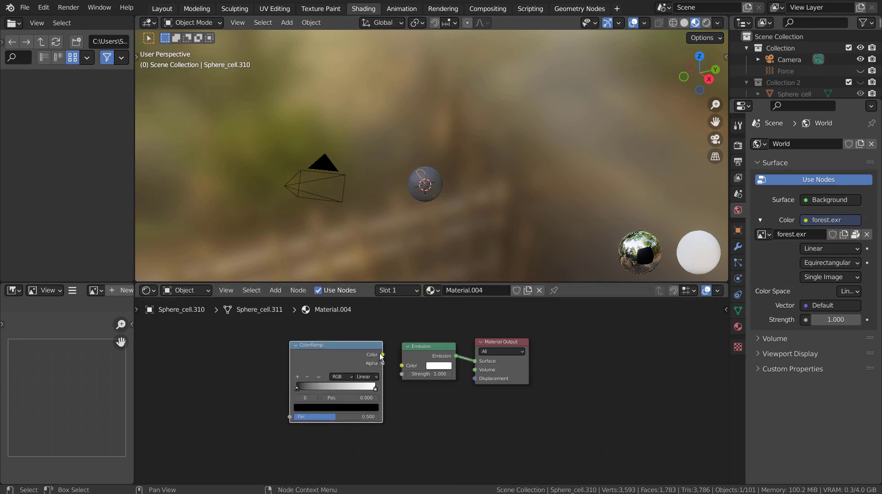
pyautogui.moveTo(381, 355); pyautogui.dragTo(402, 366)
# Step: Add an Object Info node before the ColorRamp and connect its Random output to the ramp's Fac
pyautogui.hotkey('shift', 'a')
pyautogui.click(230, 334)
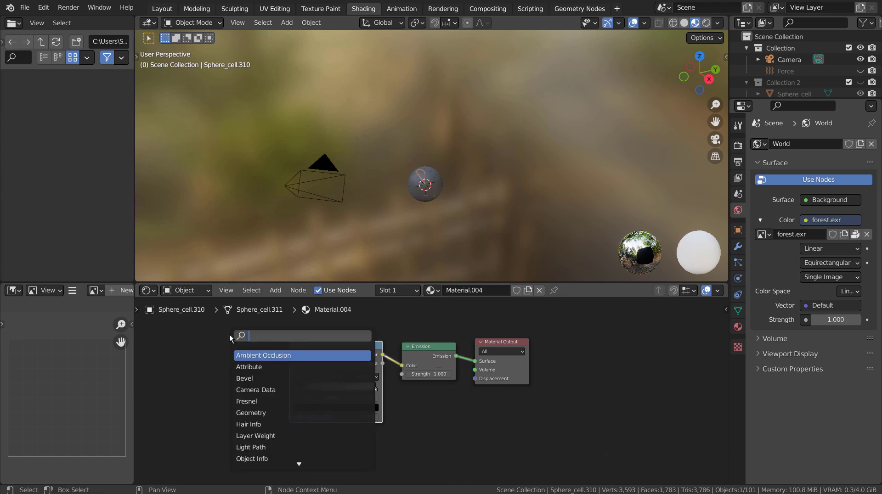
pyautogui.write('obj')
pyautogui.press('Return')
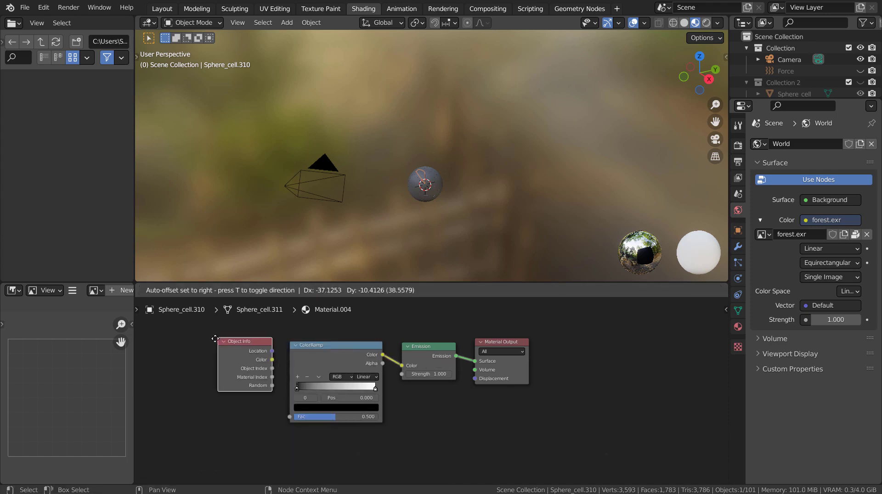
pyautogui.click(200, 342)
pyautogui.moveTo(256, 389); pyautogui.dragTo(289, 417)
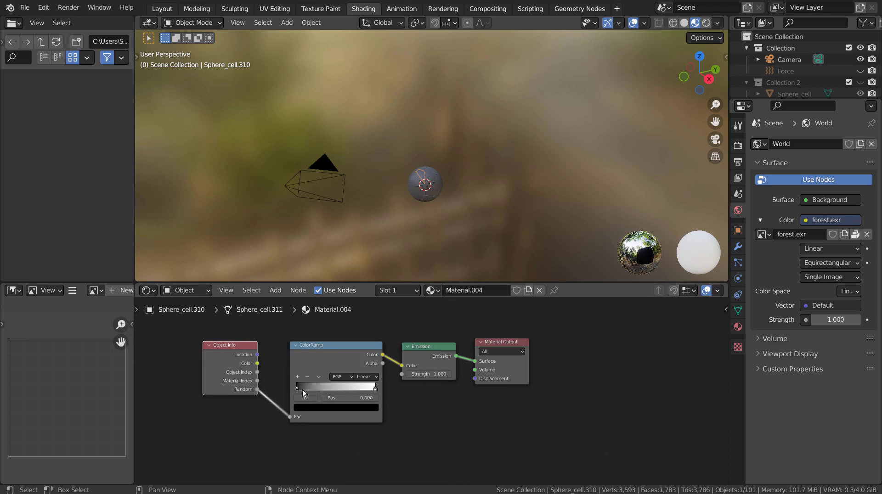
# Step: Set the first ColorRamp stop to fully saturated green at full brightness and add three more stops to the ramp
pyautogui.click(315, 407)
pyautogui.moveTo(360, 301)
pyautogui.mouseDown()
pyautogui.moveTo(359, 323)
pyautogui.moveTo(360, 301)
pyautogui.mouseUp()
pyautogui.click(306, 310)
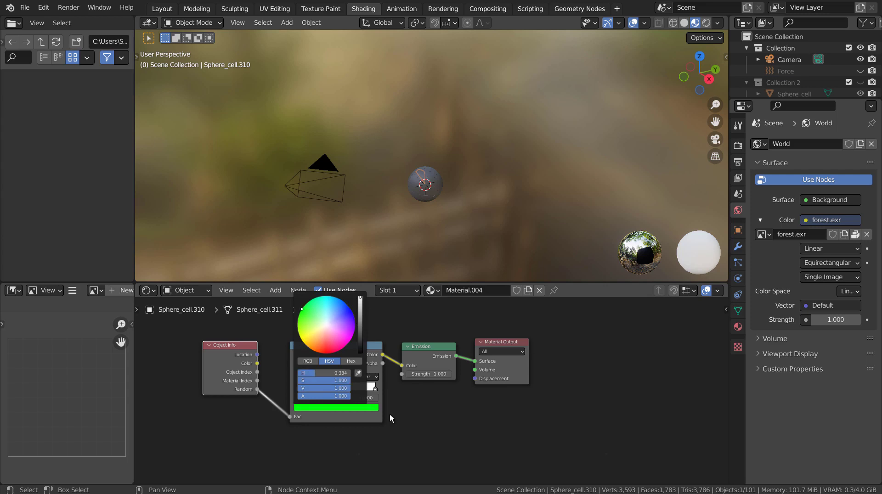
pyautogui.click(297, 377)
pyautogui.click(297, 376)
pyautogui.click(297, 377)
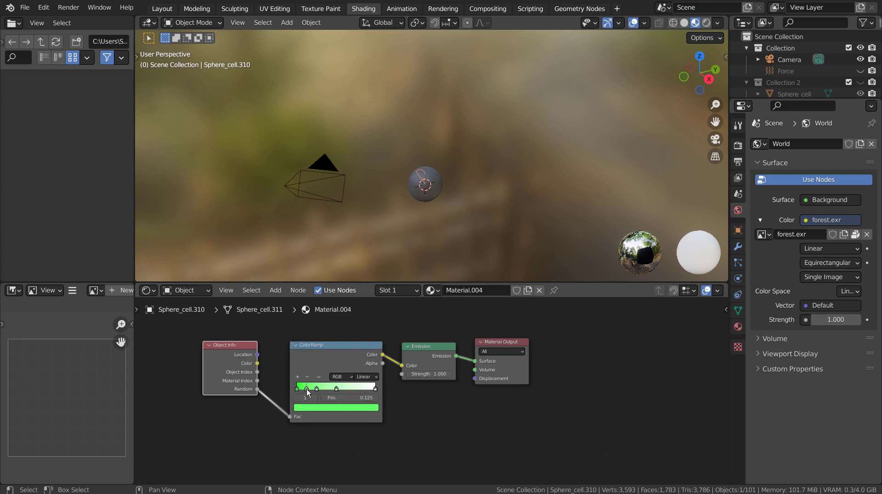
# Step: Color the ramp stop at position 0.125 orange and the stop at position 0.250 red
pyautogui.click(312, 407)
pyautogui.click(304, 342)
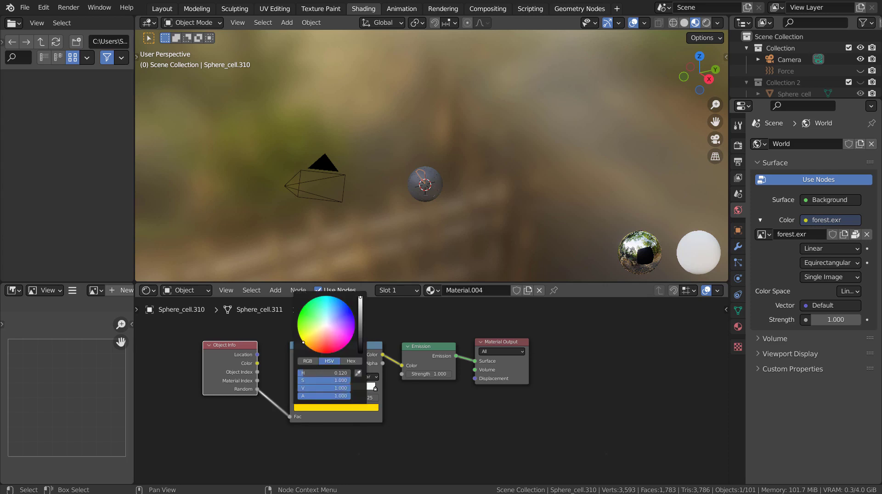
pyautogui.moveTo(303, 343); pyautogui.dragTo(306, 347)
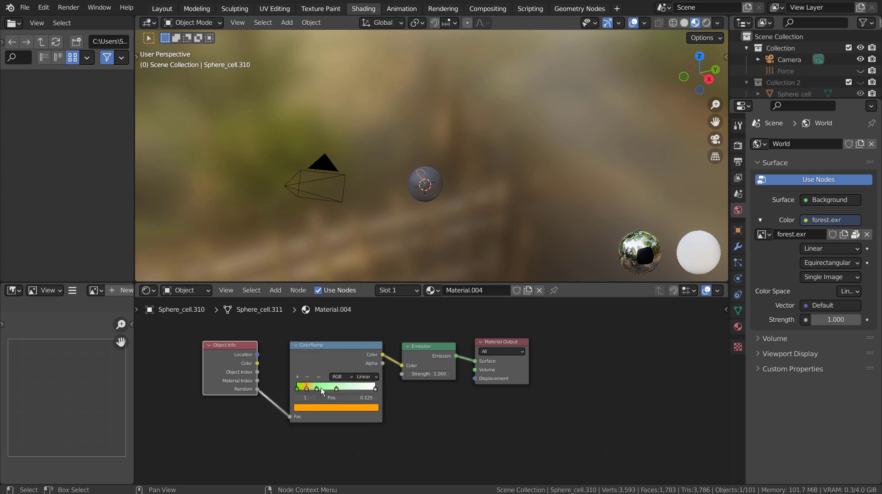
pyautogui.click(317, 389)
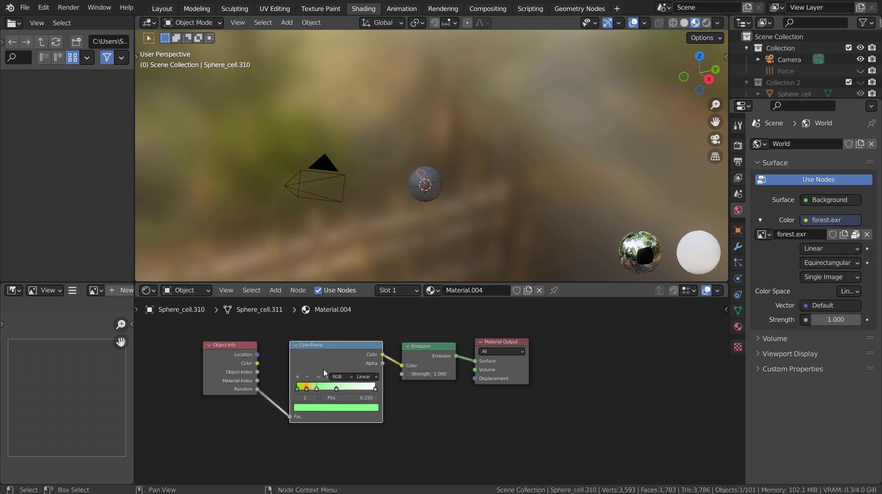
pyautogui.click(340, 410)
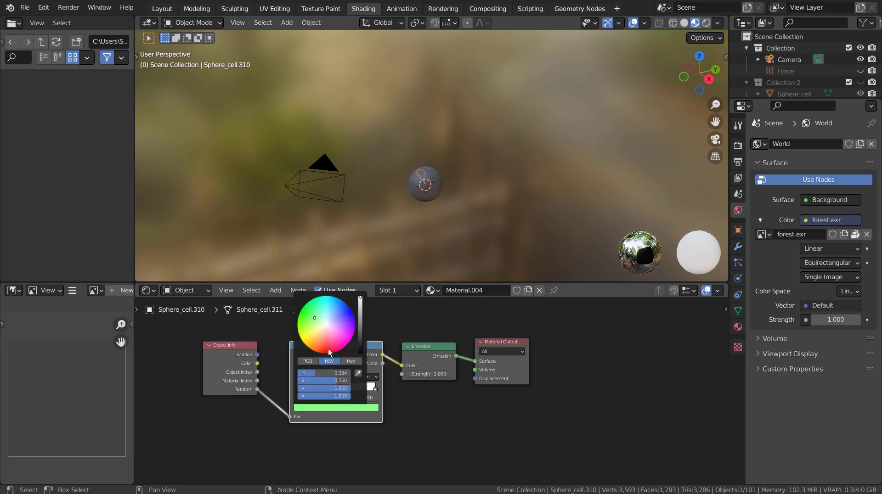
pyautogui.moveTo(328, 348); pyautogui.dragTo(332, 352)
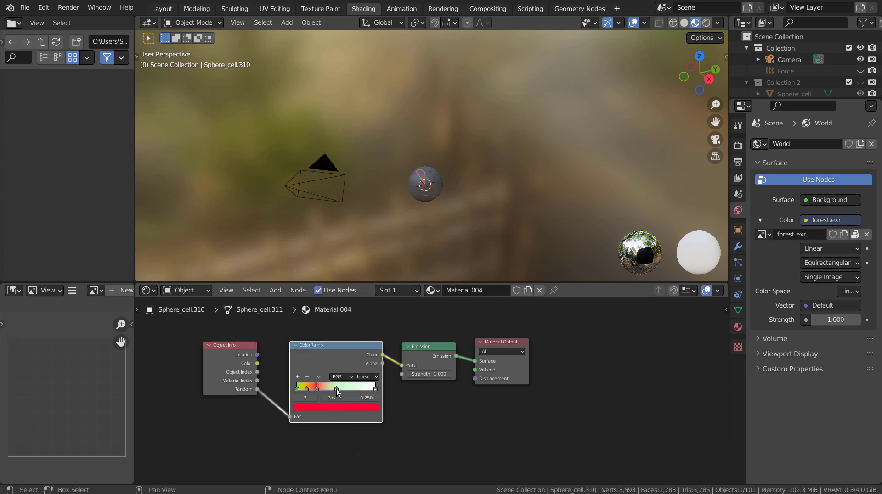
# Step: Color the fourth ramp stop blue with hue 0.656 and the last stop magenta
pyautogui.click(336, 389)
pyautogui.click(344, 408)
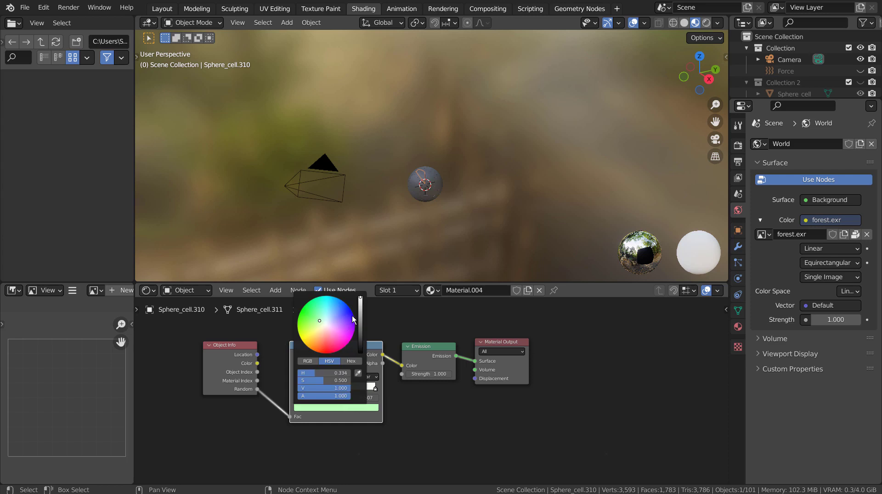
pyautogui.moveTo(353, 320); pyautogui.dragTo(346, 303)
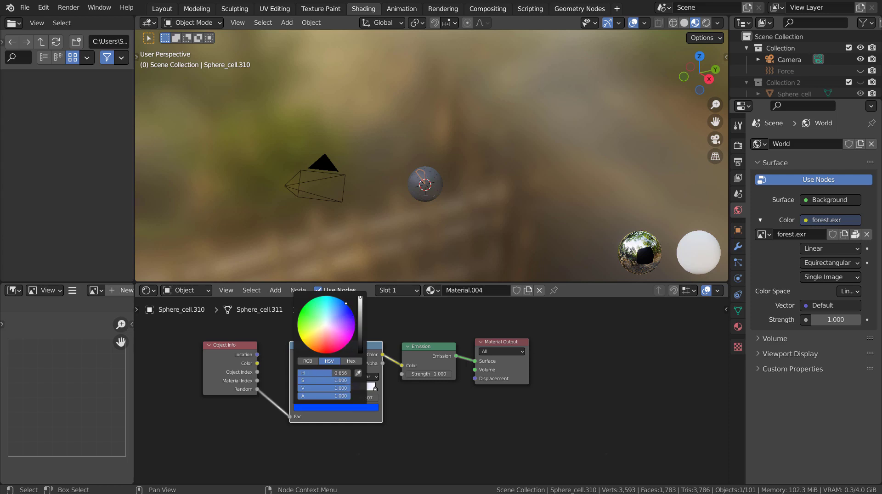
pyautogui.click(375, 389)
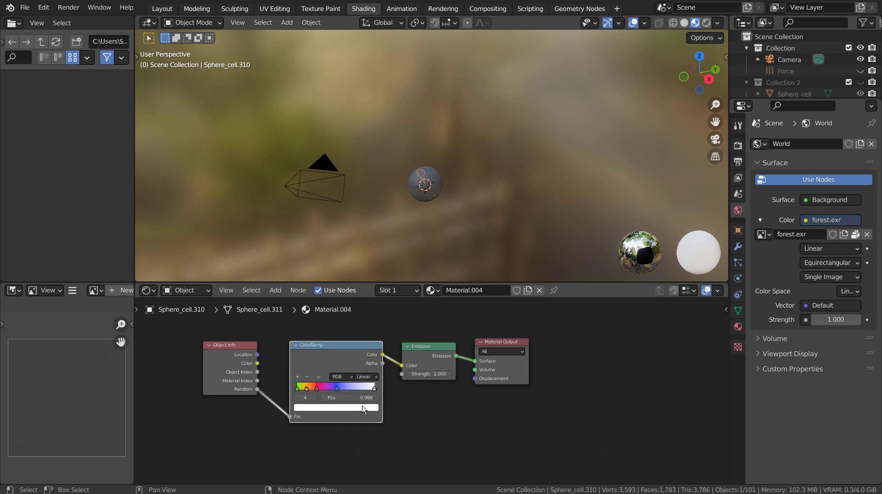
pyautogui.click(363, 407)
pyautogui.click(350, 345)
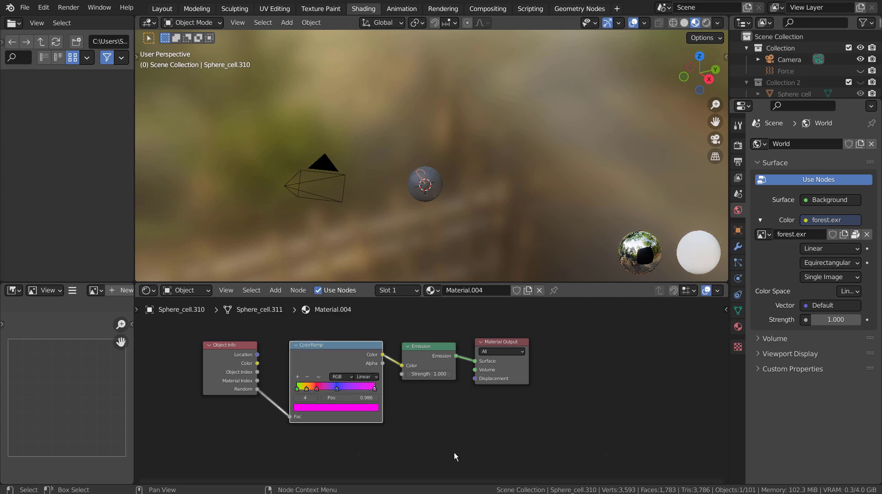
# Step: Set the Emission strength to 35 and check Eevee's Bloom setting and the glowing piece in the preview
pyautogui.moveTo(444, 374); pyautogui.dragTo(483, 375)
pyautogui.click(738, 146)
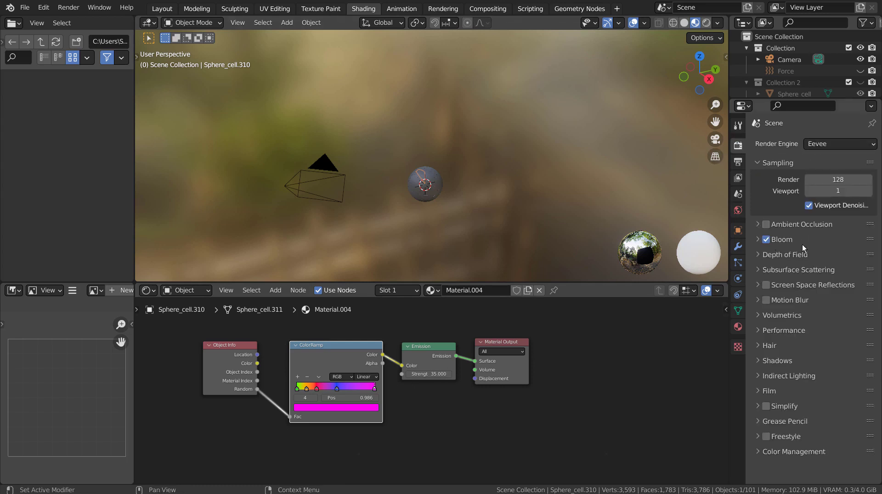
pyautogui.moveTo(423, 180); pyautogui.dragTo(520, 189, button='middle')
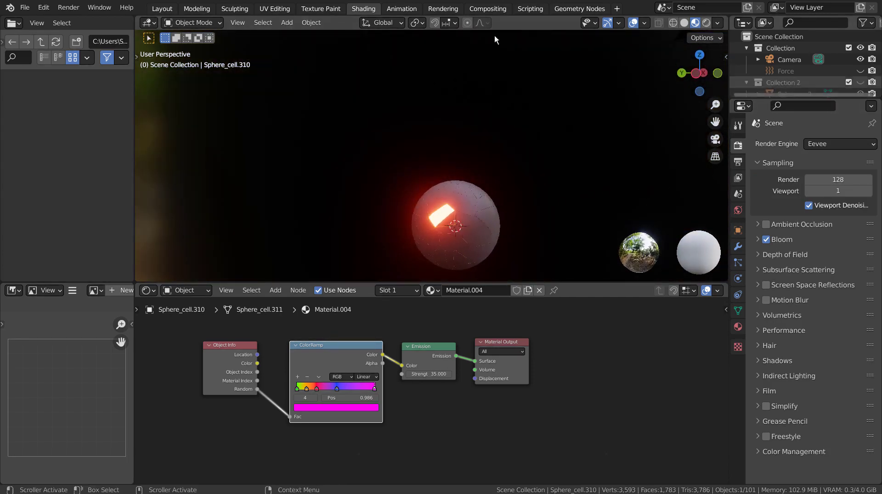
# Step: Return to the Layout workspace and display the viewport in Material Preview shading
pyautogui.click(156, 9)
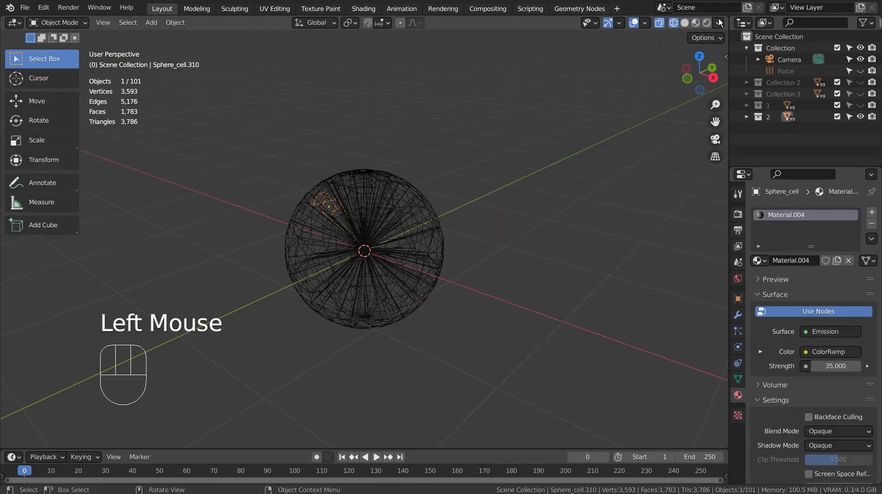
pyautogui.click(692, 22)
pyautogui.moveTo(596, 185)
pyautogui.mouseDown(button='middle')
pyautogui.moveTo(723, 168)
pyautogui.moveTo(674, 177)
pyautogui.mouseUp(button='middle')
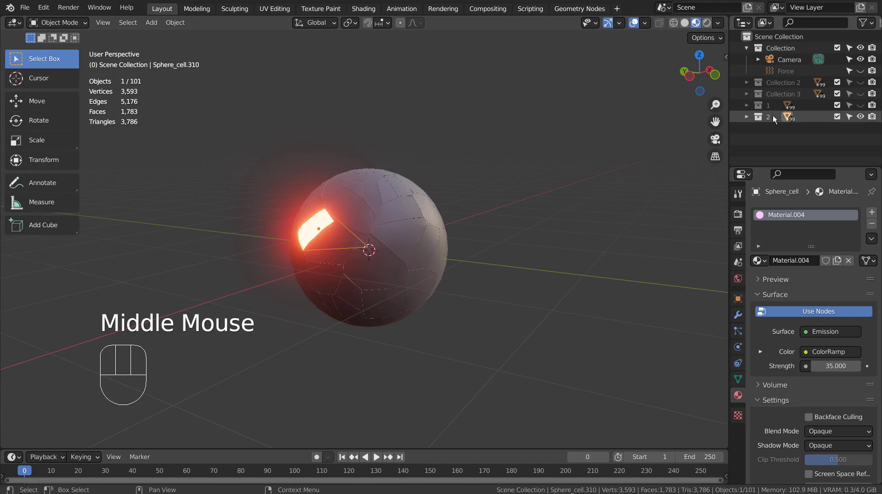
# Step: Select all pieces of collection 2 with the glowing piece active, copy its material to them, and deselect everything
pyautogui.click(747, 117)
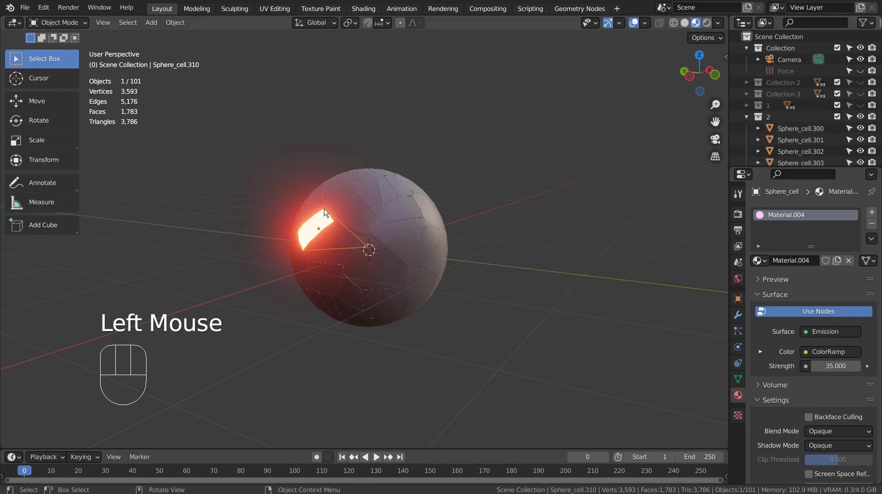
pyautogui.click(325, 225)
pyautogui.click(324, 228)
pyautogui.rightClick(765, 118)
pyautogui.click(757, 122)
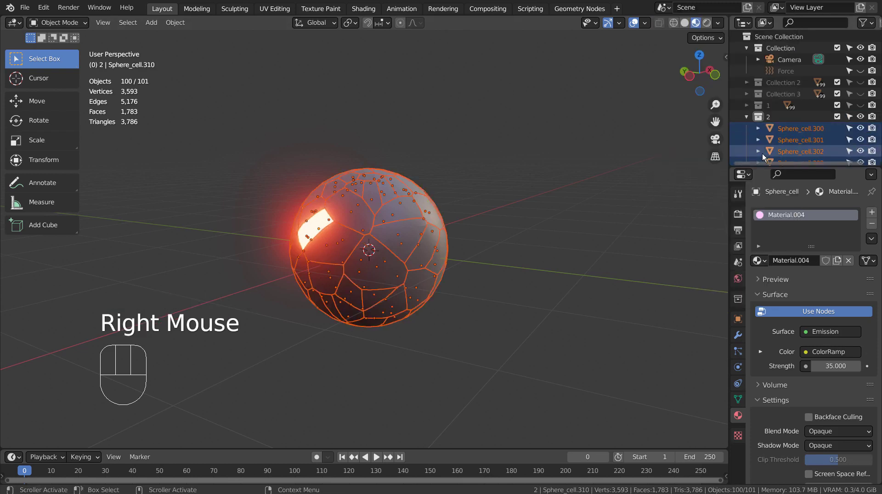
pyautogui.click(871, 239)
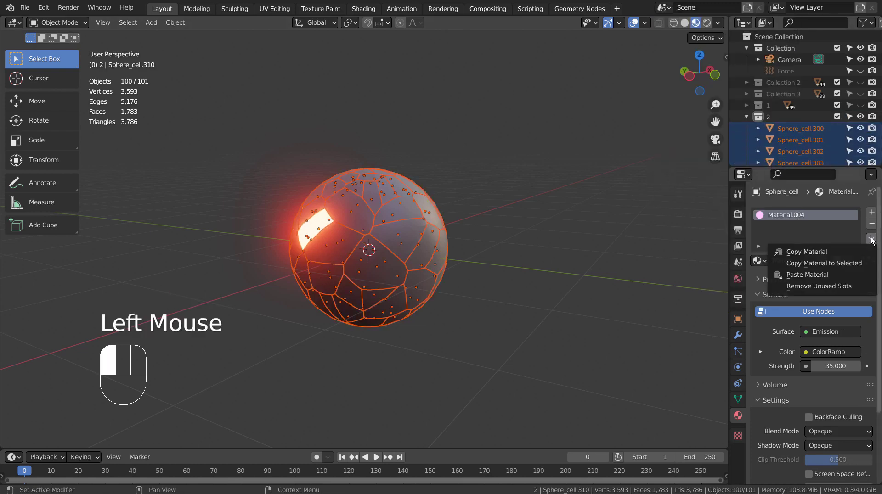
pyautogui.click(862, 265)
pyautogui.click(616, 272)
pyautogui.click(616, 272)
pyautogui.middleClick(613, 316)
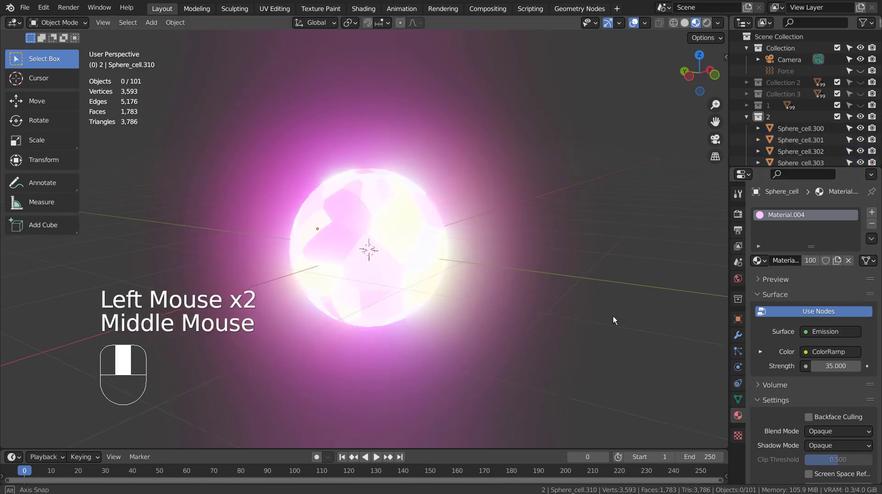
pyautogui.moveTo(613, 317); pyautogui.dragTo(455, 341, button='middle')
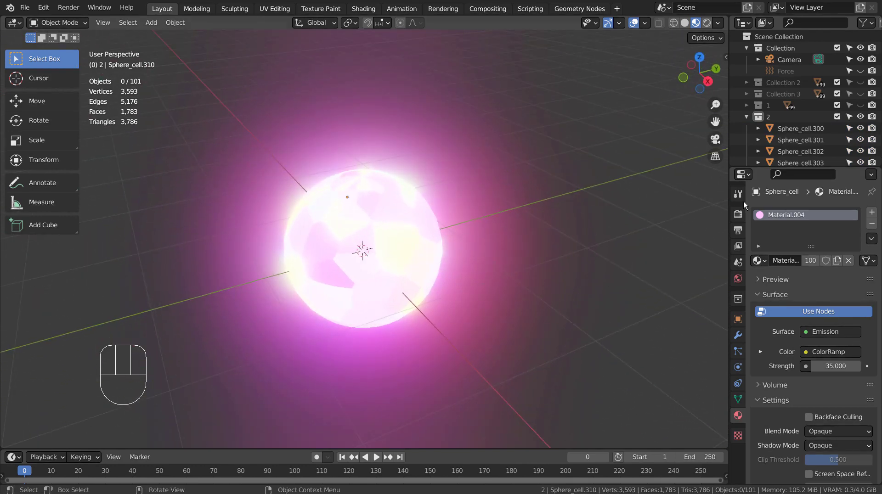
# Step: Collapse collection 2 in the outliner and make collection 1 visible again
pyautogui.click(750, 117)
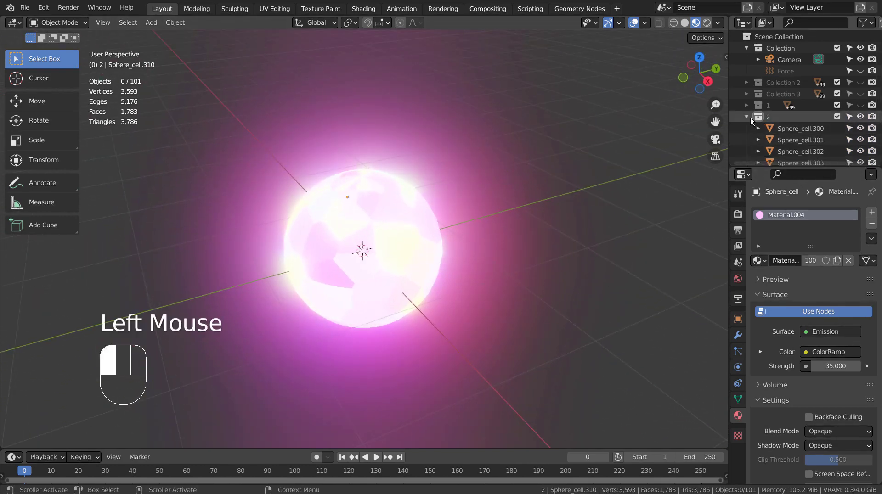
pyautogui.click(859, 105)
pyautogui.click(560, 192)
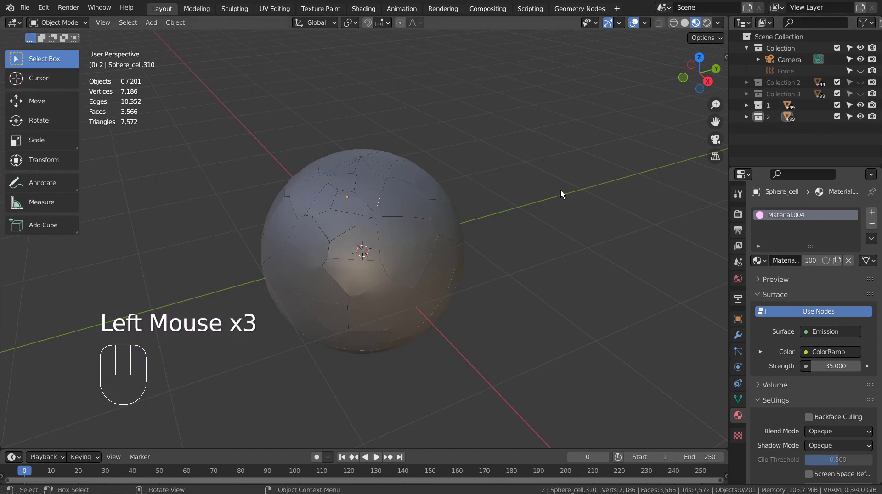
# Step: Add a Force type force field at the center of the fractured sphere
pyautogui.scroll(-1, 582, 283)
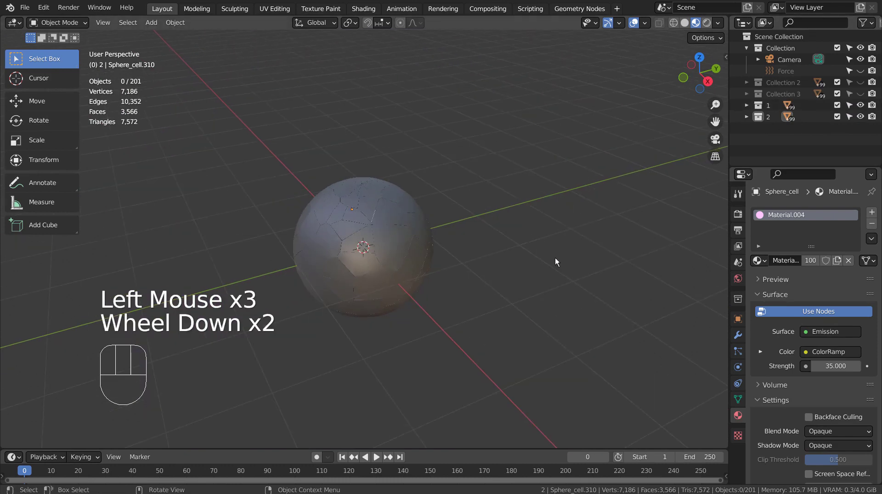
pyautogui.hotkey('shift', 'a')
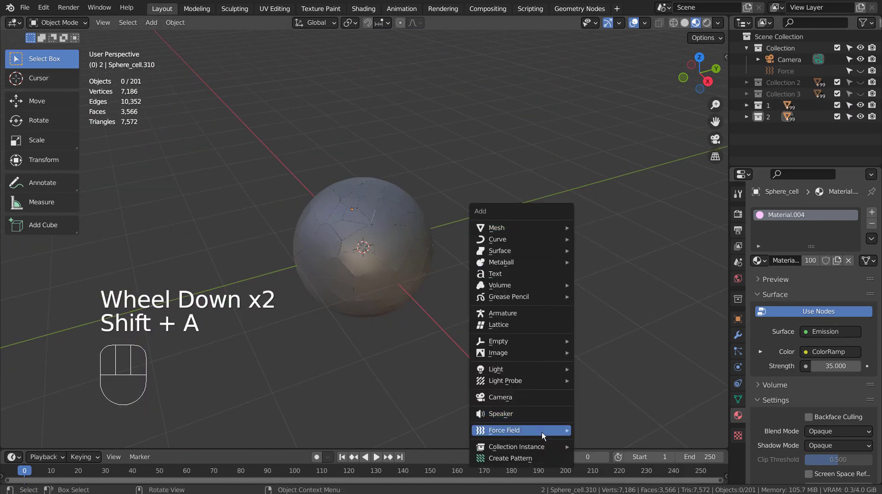
pyautogui.moveTo(541, 431)
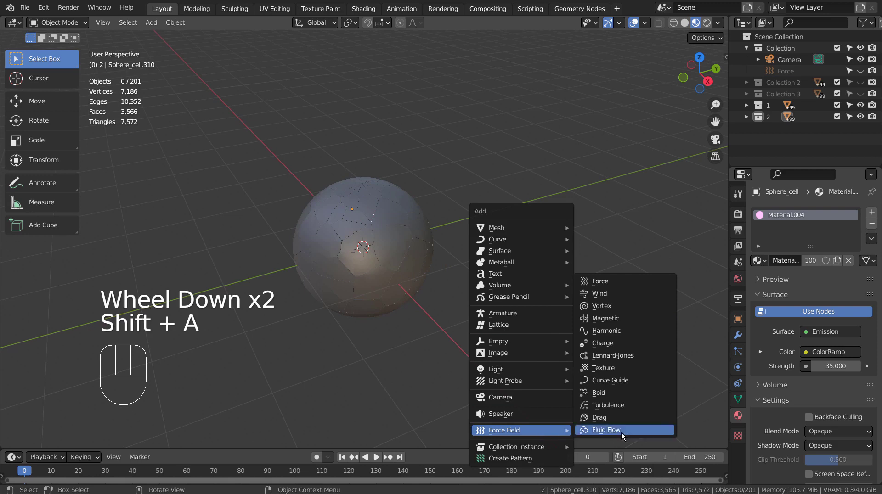
pyautogui.click(636, 284)
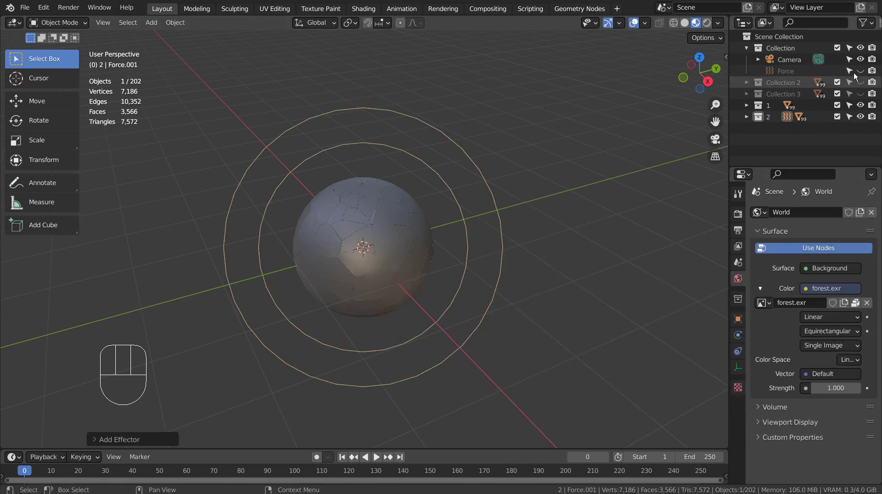
# Step: Unhide the old Force object in Collection and delete it
pyautogui.click(790, 69)
pyautogui.press('x')
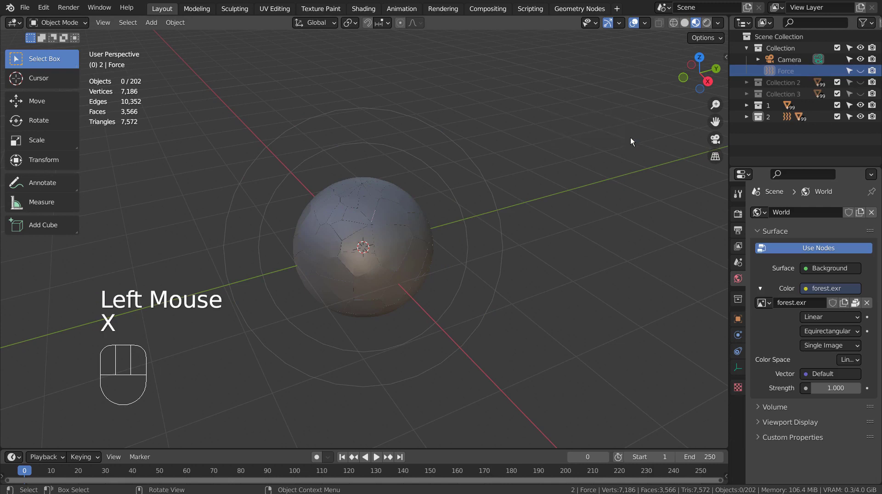
pyautogui.click(861, 71)
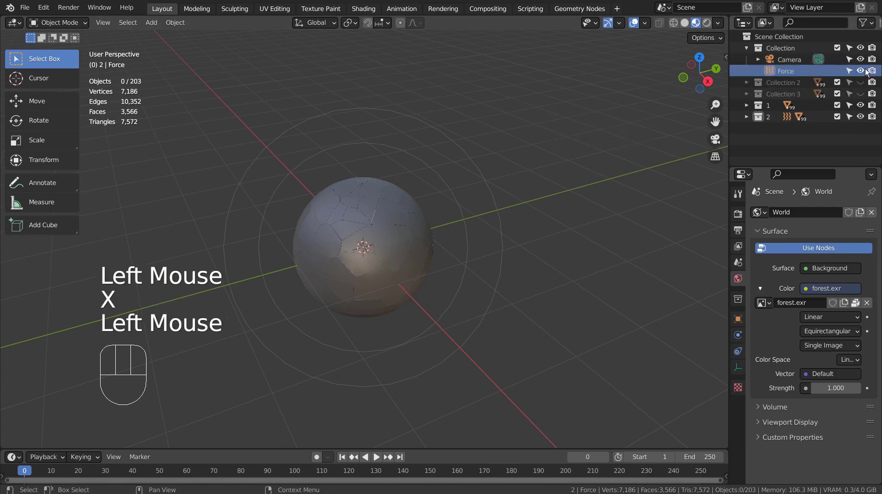
pyautogui.click(789, 70)
pyautogui.press('x')
pyautogui.click(599, 125)
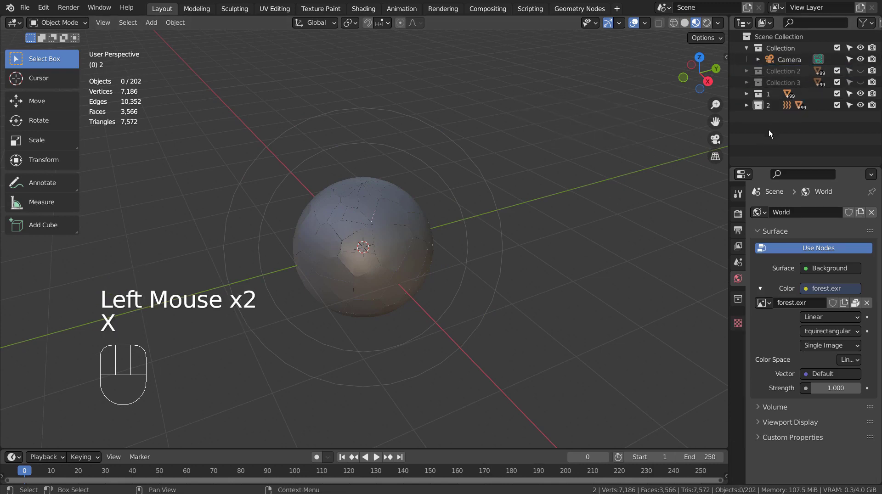
# Step: Move the new force field from collection 2 into the main Collection and make it the active object
pyautogui.click(747, 105)
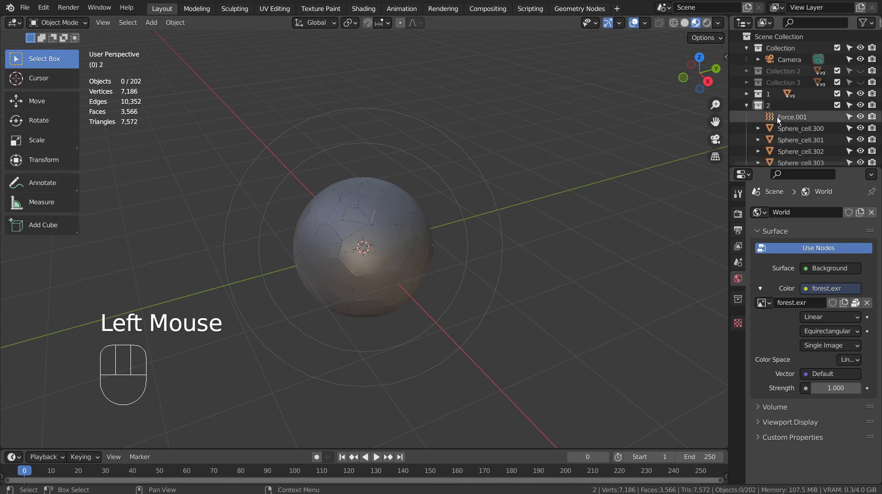
pyautogui.moveTo(776, 117); pyautogui.dragTo(770, 48)
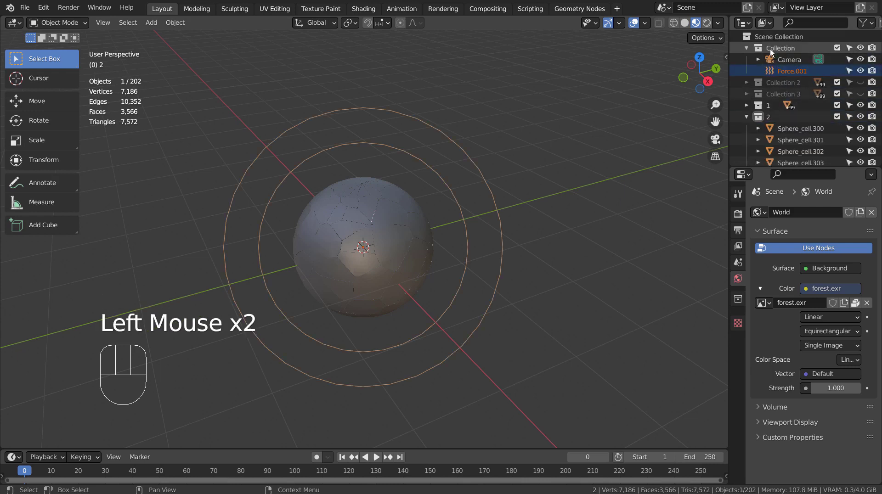
pyautogui.click(771, 69)
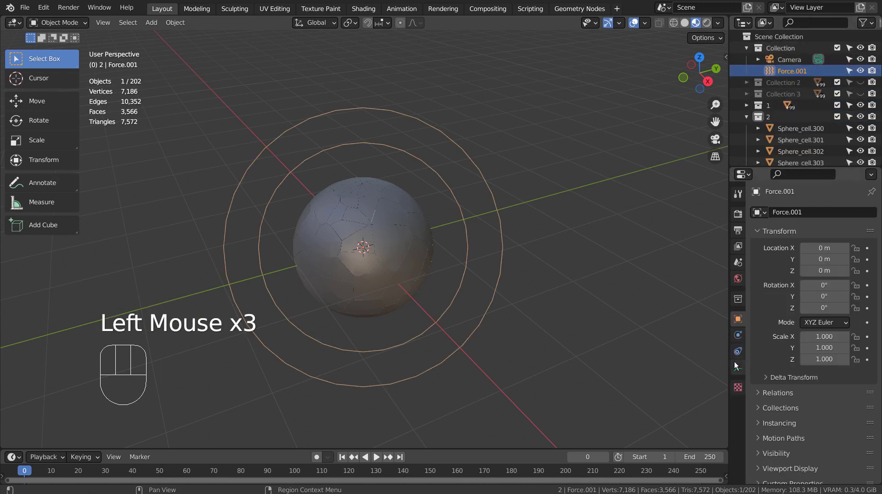
# Step: Switch the scene's Gravity on to inspect its values, and disable it again
pyautogui.click(738, 263)
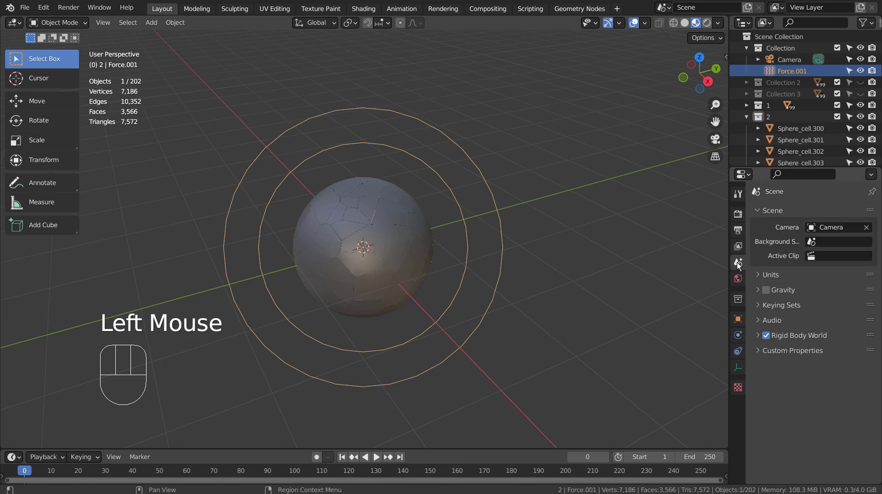
pyautogui.click(757, 291)
pyautogui.click(762, 291)
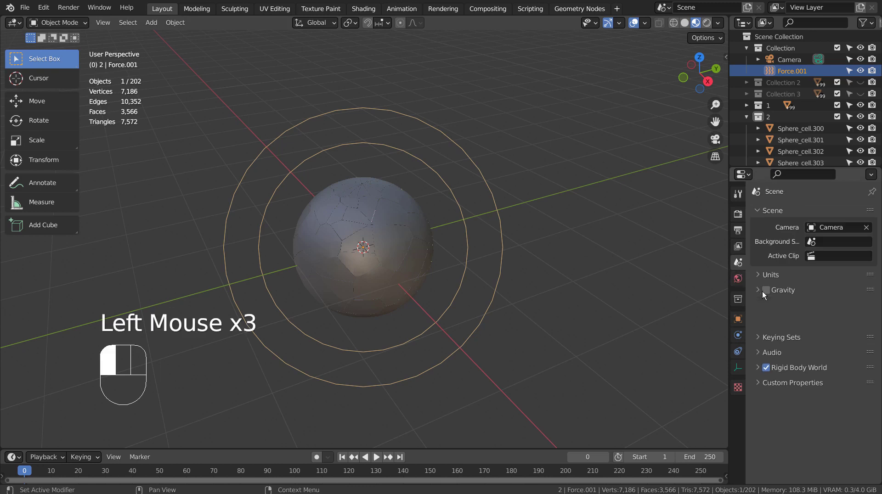
pyautogui.click(766, 291)
pyautogui.click(759, 290)
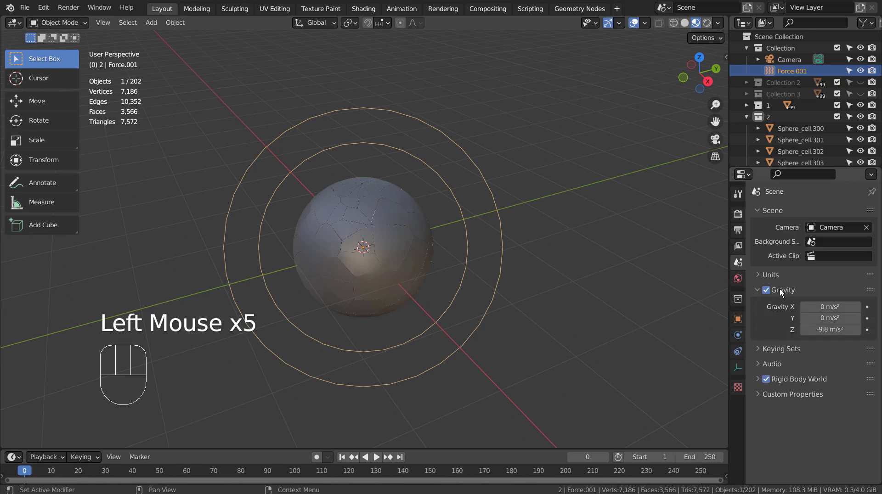
pyautogui.click(766, 289)
pyautogui.click(766, 289)
pyautogui.click(766, 290)
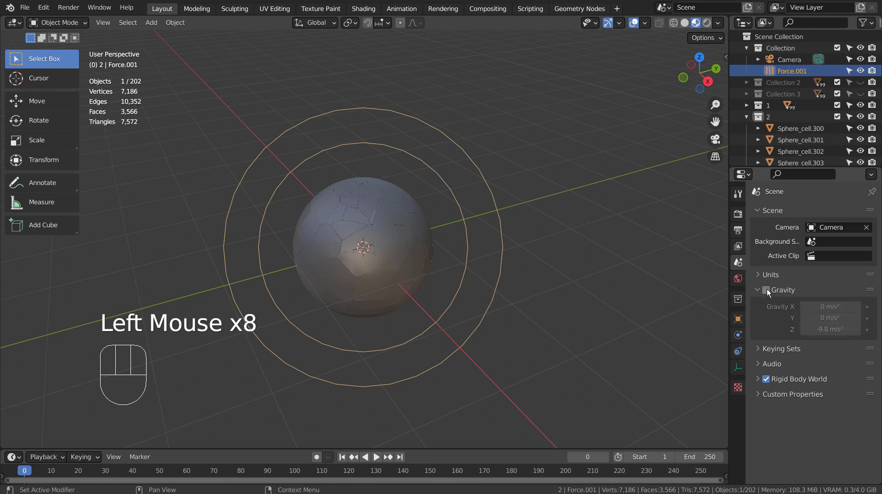
pyautogui.click(759, 289)
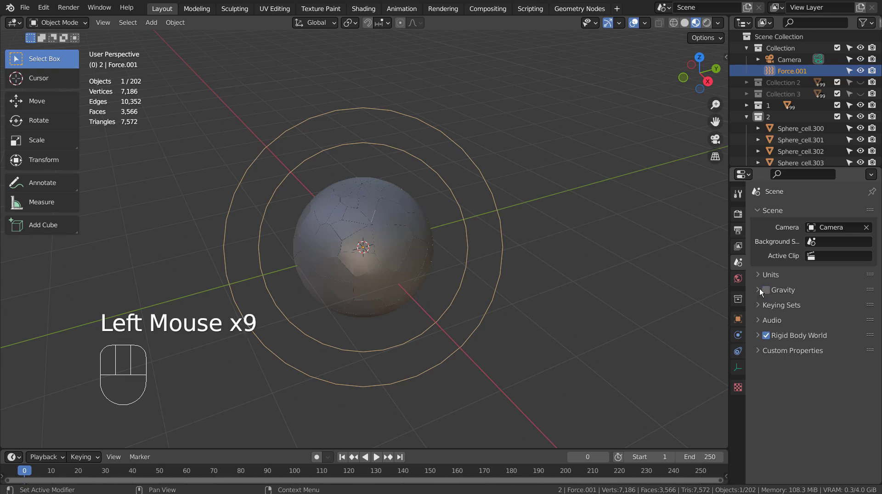
# Step: Display the force field's physics settings and save the project under the name blueprint
pyautogui.click(738, 321)
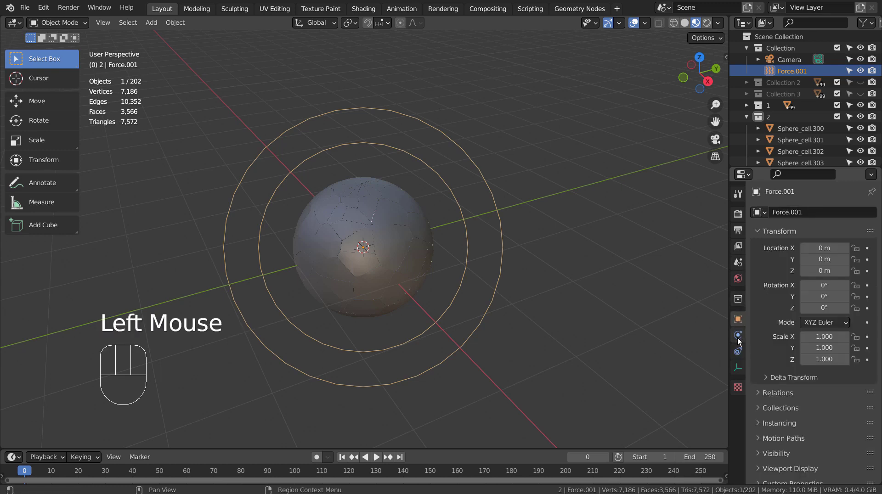
pyautogui.click(737, 337)
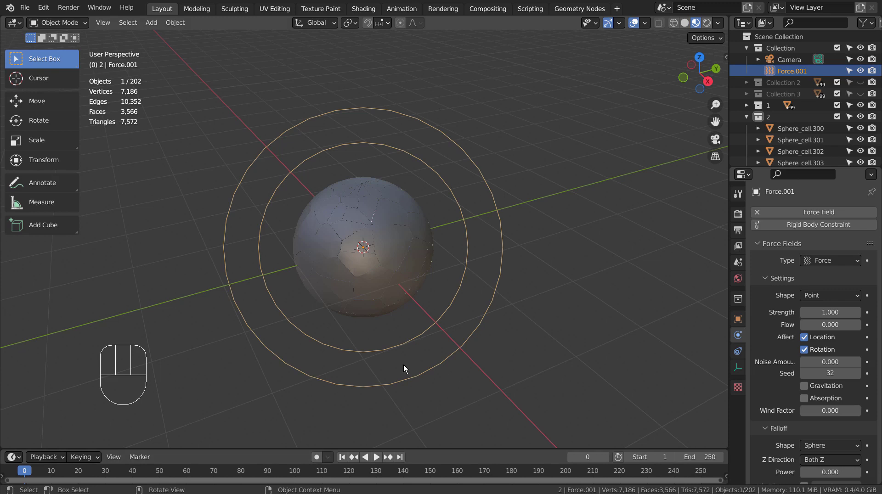
pyautogui.hotkey('ctrl', 'shift', 's')
pyautogui.click(383, 373)
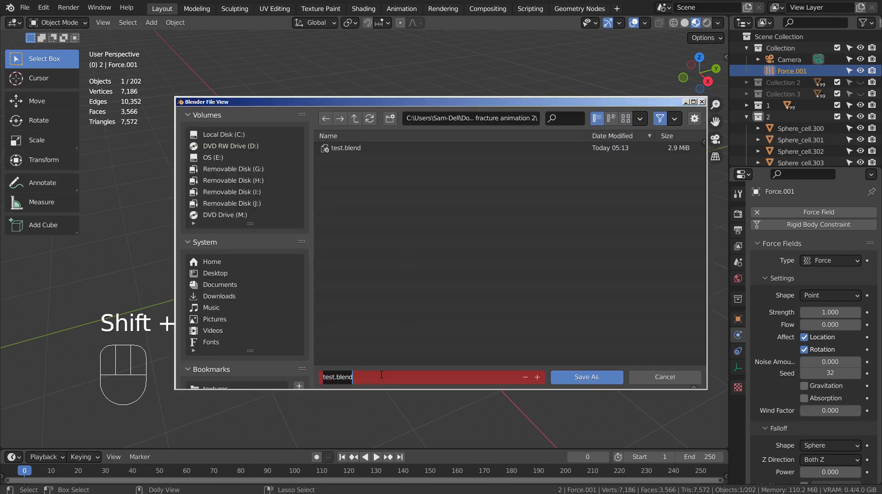
pyautogui.write('blyu')
pyautogui.write('print')
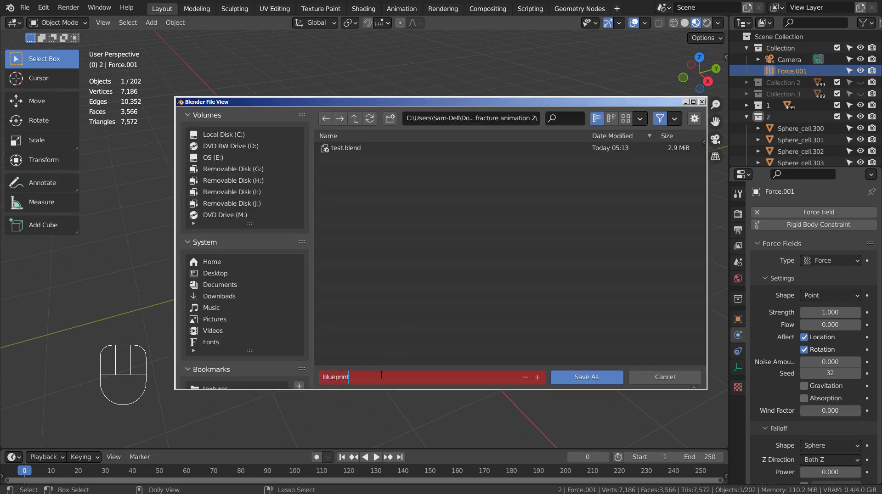
pyautogui.press('Return')
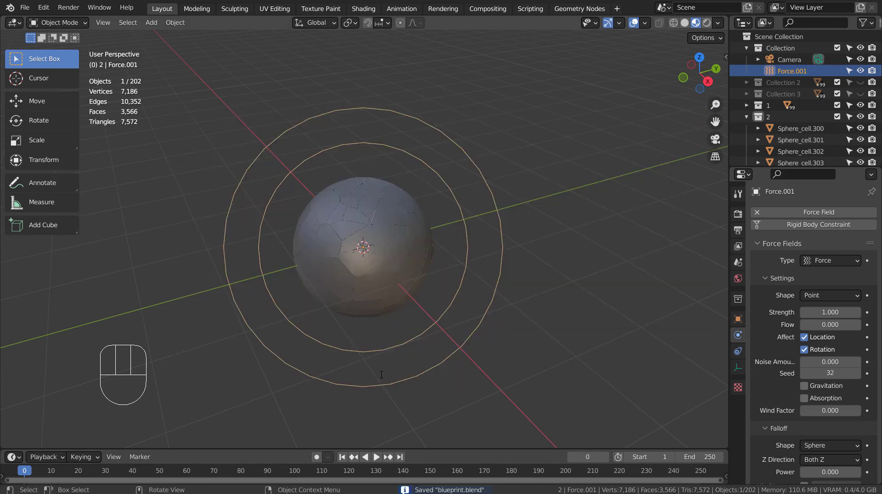
# Step: Play the animation to check how the pieces react to the force field, and return to frame 1
pyautogui.click(376, 456)
pyautogui.scroll(4, 414, 319)
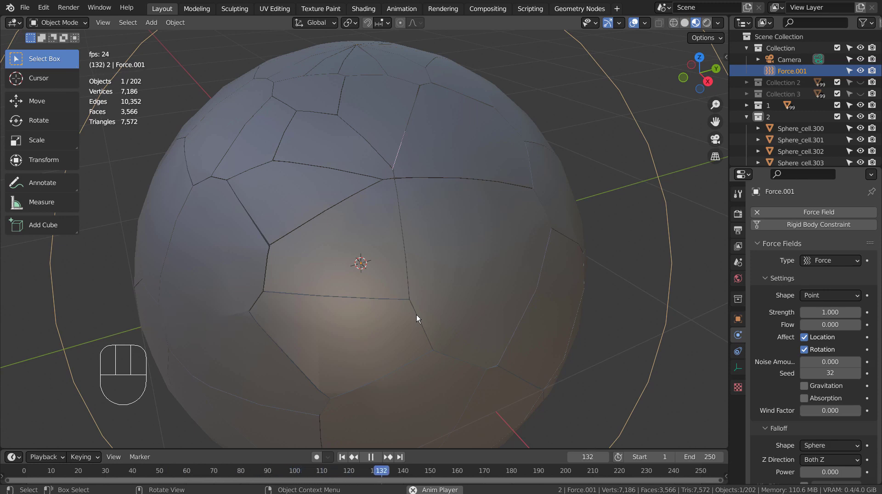
pyautogui.click(365, 457)
pyautogui.click(342, 458)
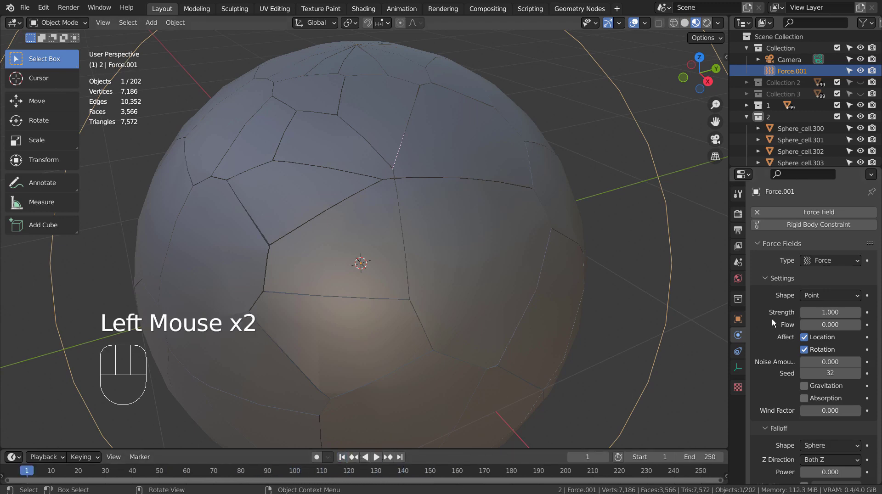
# Step: Set the force field's strength to 15, test the animation briefly, and return to frame 1
pyautogui.moveTo(830, 313); pyautogui.dragTo(855, 313)
pyautogui.click(376, 457)
pyautogui.click(370, 457)
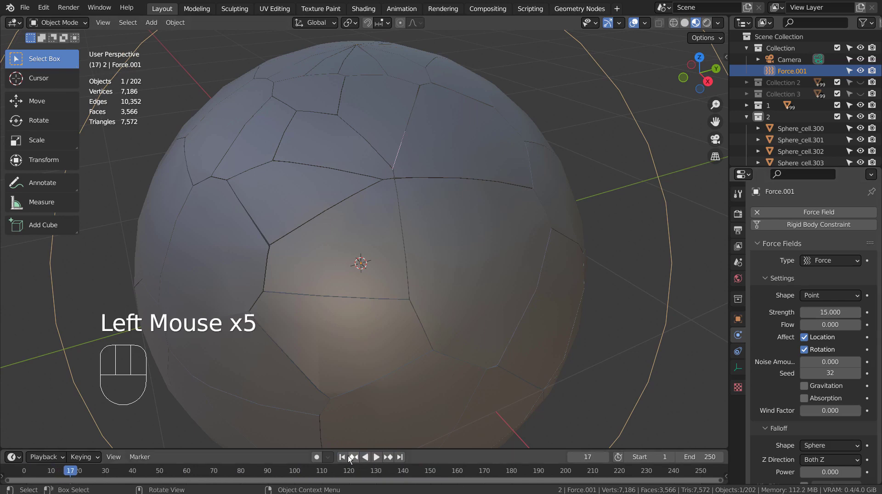
pyautogui.click(342, 456)
# Step: Exclude collection 2 from the view layer and add an active Rigid Body to Sphere_cell.200 in collection 1
pyautogui.scroll(-2, 461, 255)
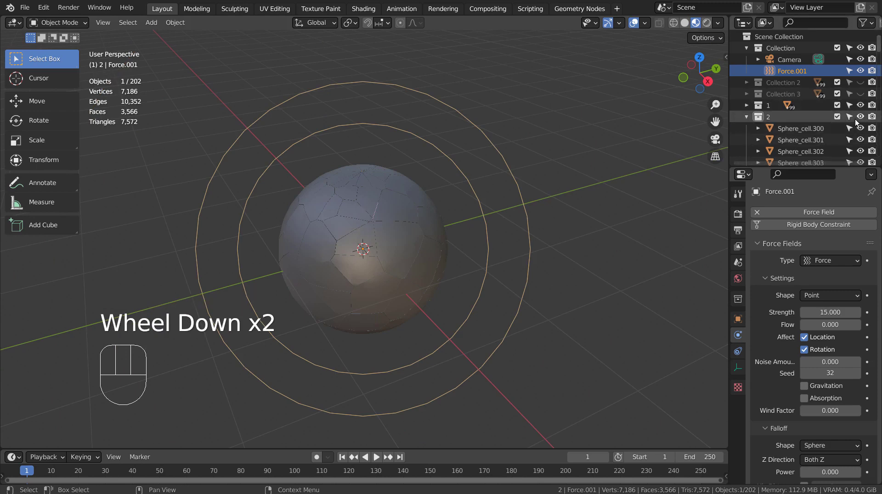
pyautogui.click(837, 117)
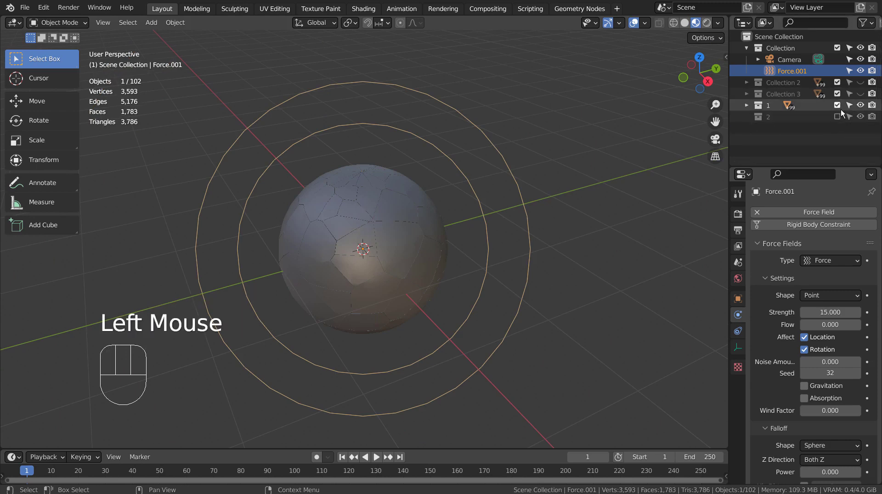
pyautogui.click(746, 106)
pyautogui.click(768, 115)
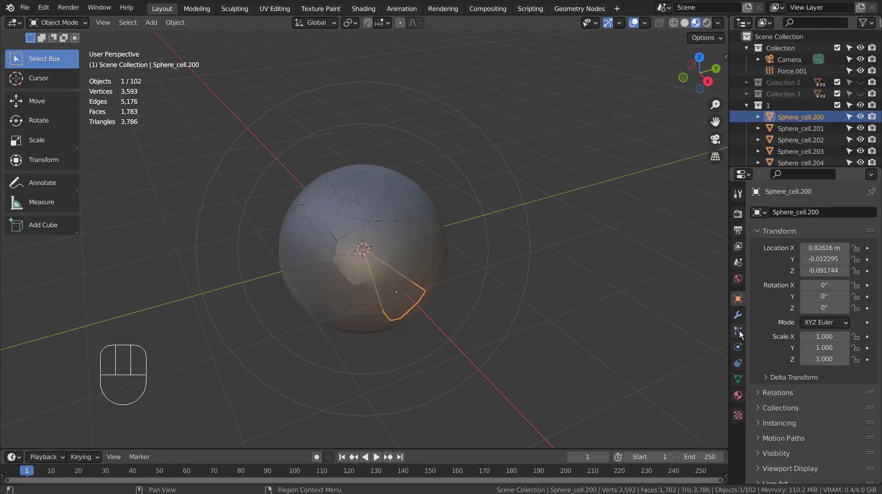
pyautogui.click(738, 347)
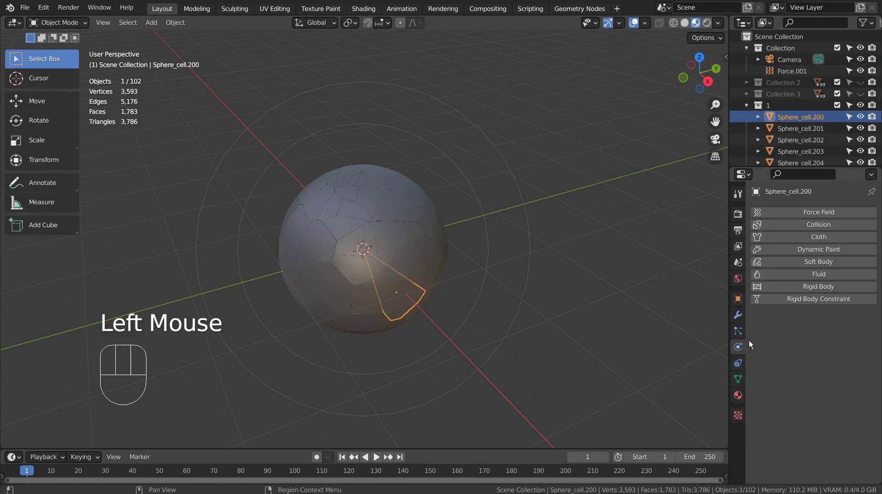
pyautogui.click(819, 286)
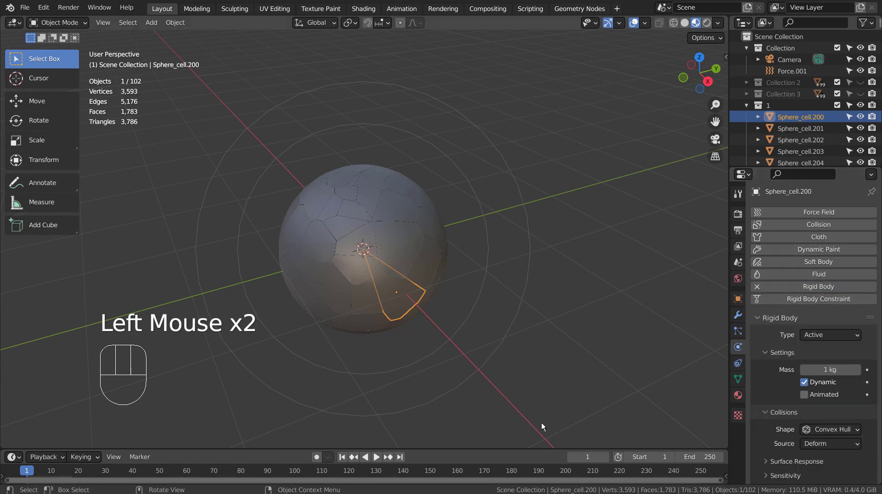
# Step: Play the animation to test the single rigid body piece, and return to frame 1
pyautogui.click(380, 456)
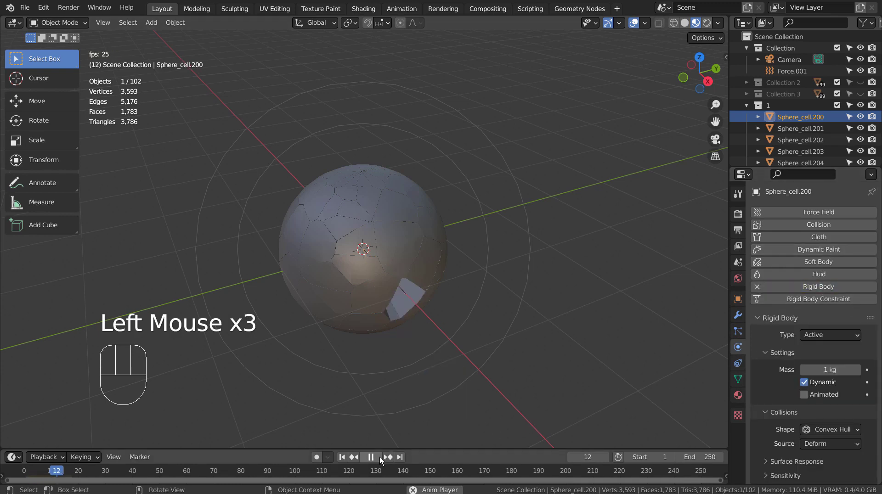
pyautogui.click(380, 456)
pyautogui.click(337, 456)
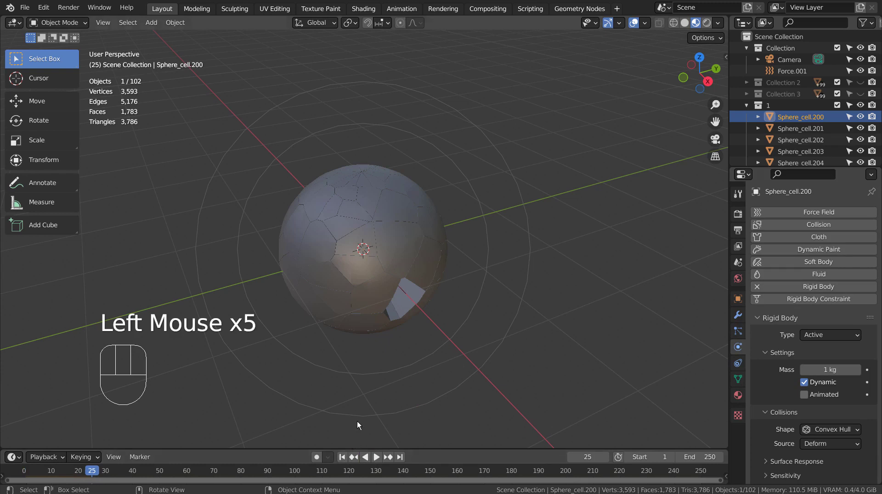
pyautogui.click(341, 457)
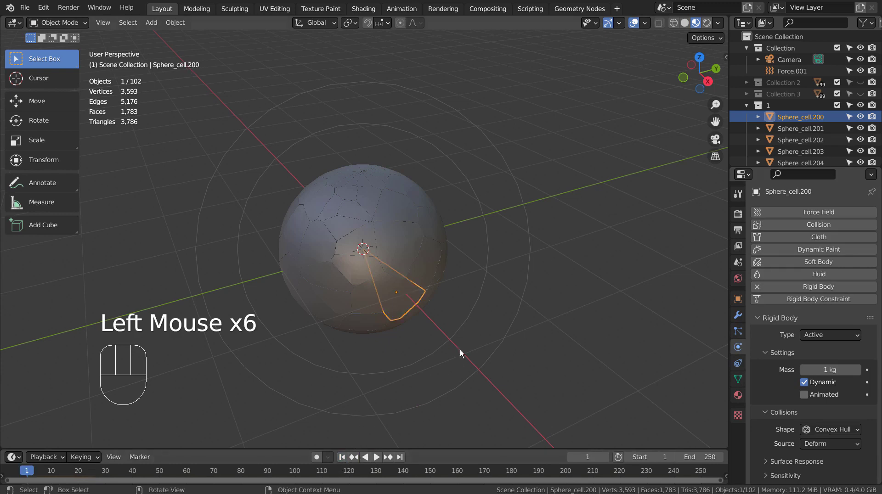
# Step: Select all objects of collection 1 and copy the Rigid Body settings from the active piece to them
pyautogui.rightClick(771, 107)
pyautogui.click(760, 121)
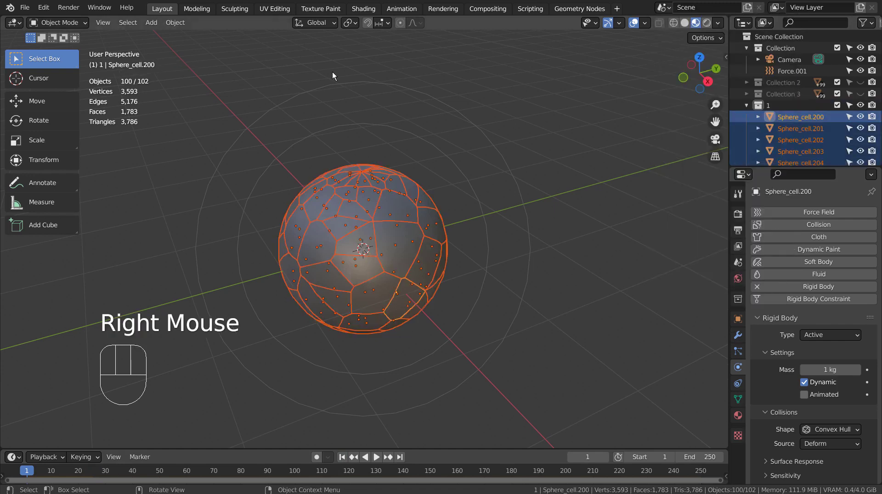
pyautogui.click(175, 22)
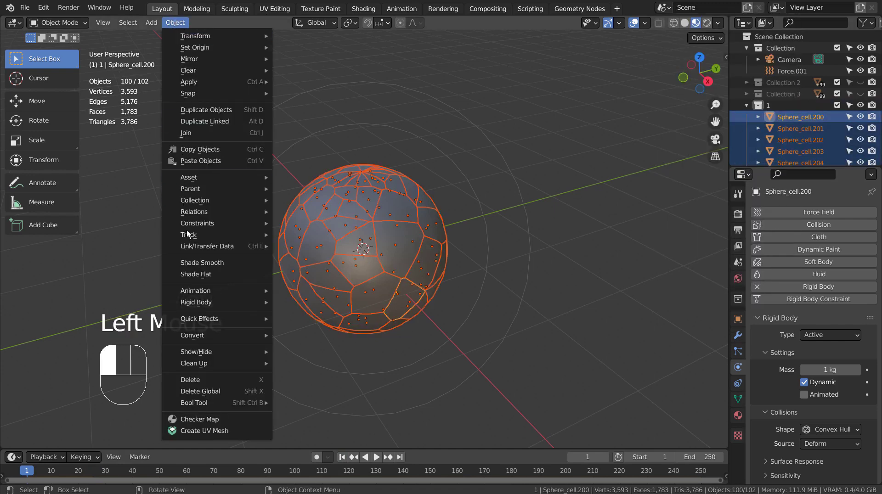
pyautogui.moveTo(221, 302)
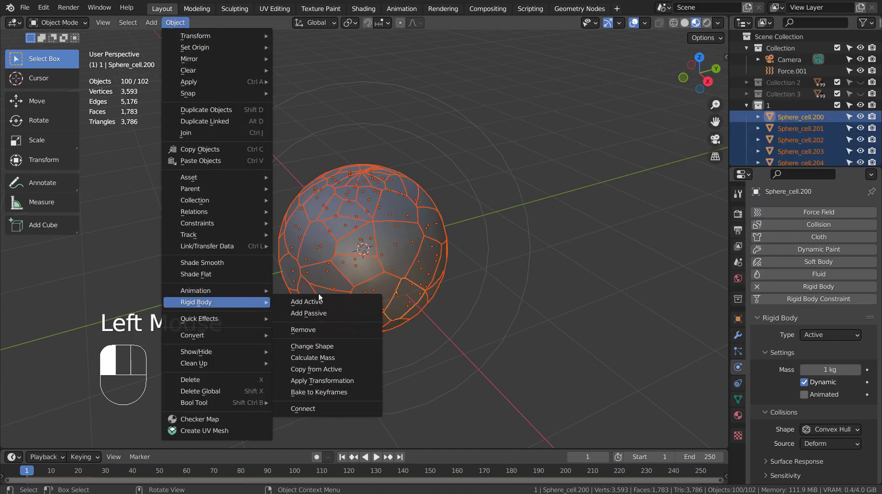
pyautogui.click(359, 370)
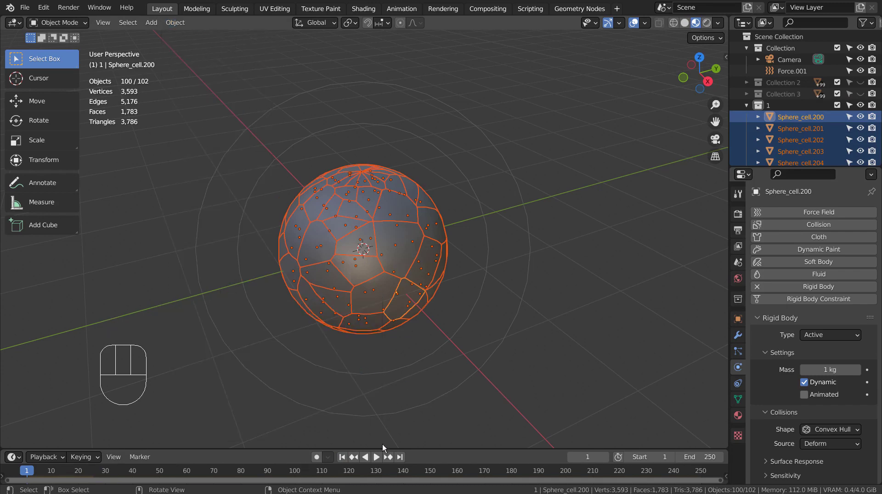
# Step: Play the animation to test the rigid body pieces of collection 1, and return to frame 1
pyautogui.click(375, 457)
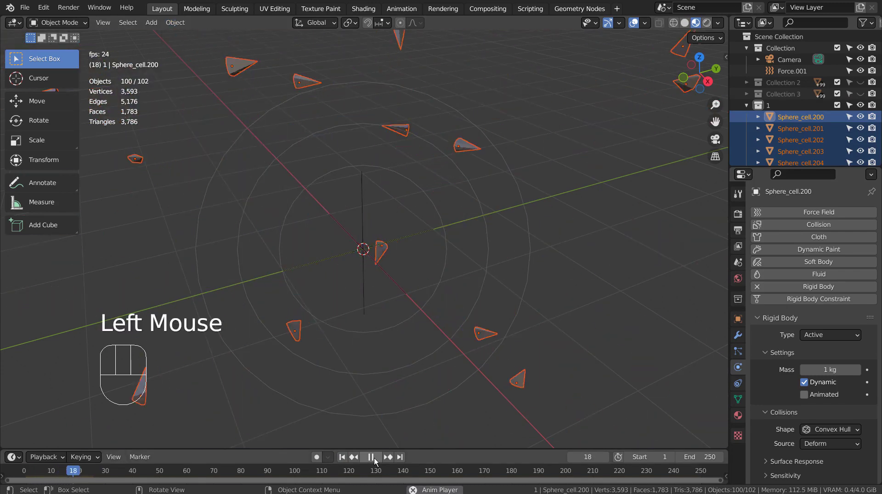
pyautogui.click(372, 457)
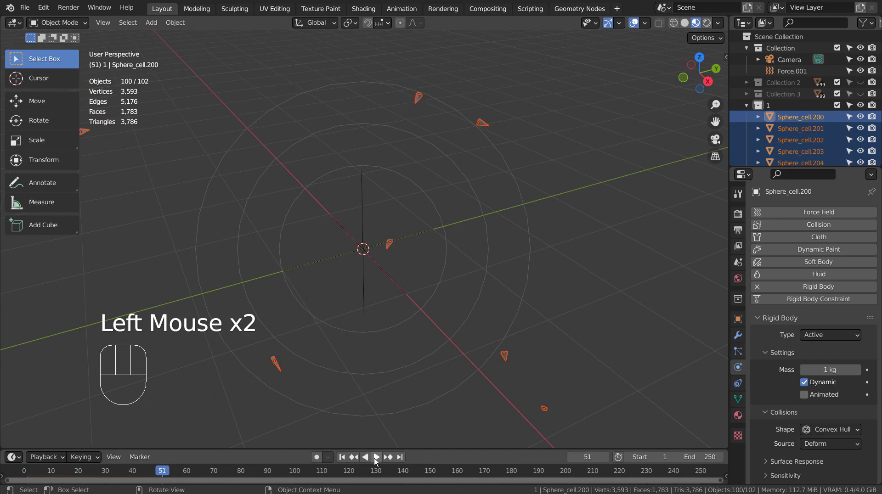
pyautogui.click(343, 461)
pyautogui.click(341, 457)
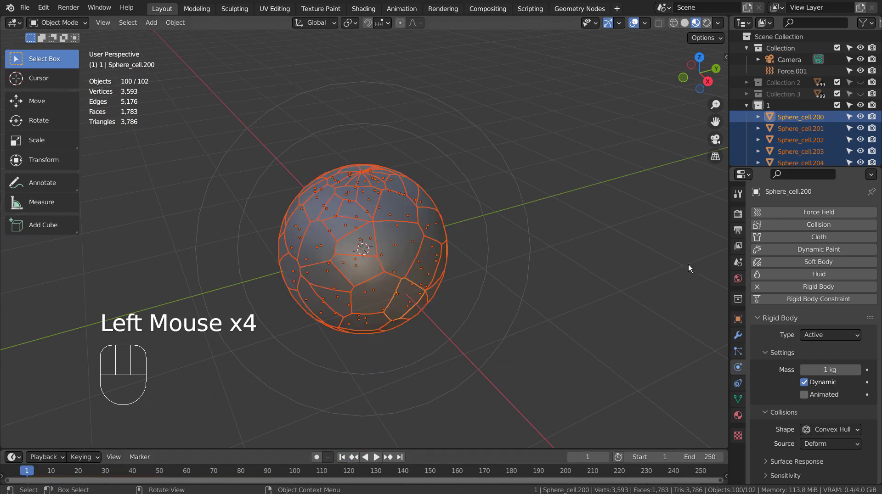
# Step: Hide collection 1 in the viewport and include collection 2 in the view layer
pyautogui.click(837, 105)
pyautogui.click(872, 105)
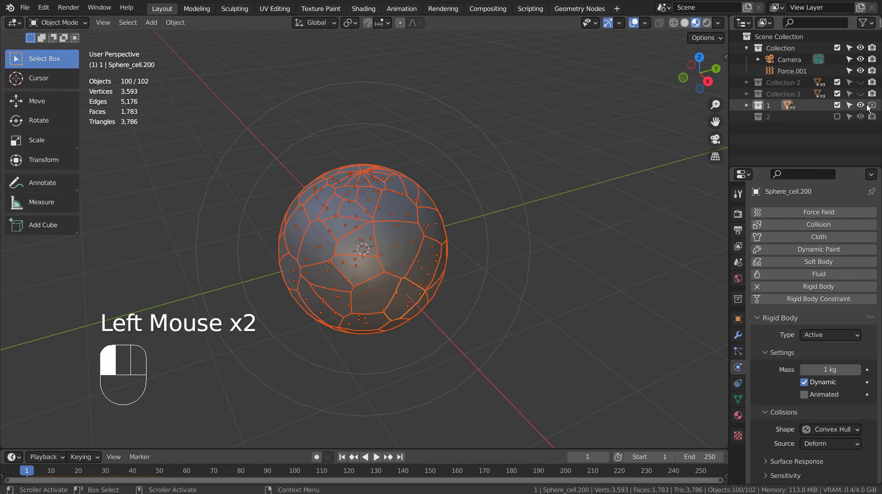
pyautogui.click(860, 106)
pyautogui.click(847, 117)
pyautogui.click(837, 116)
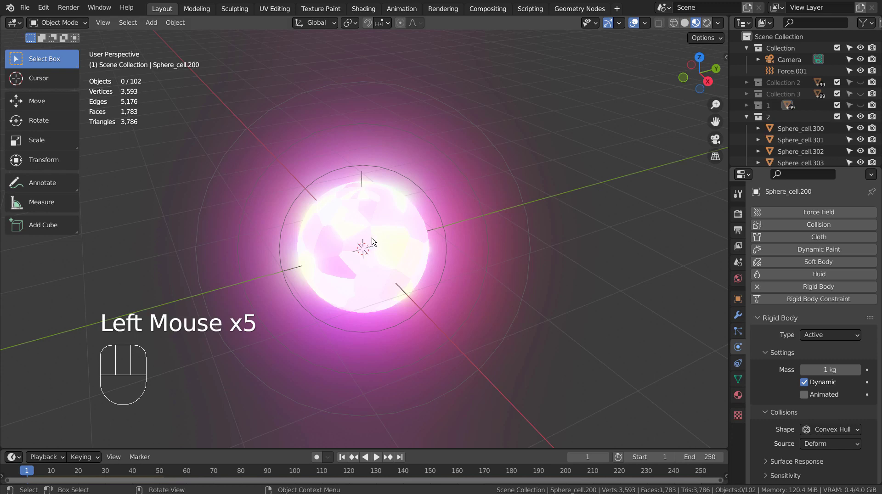
# Step: Add an active Rigid Body to Sphere_cell.300 and copy its settings to all objects of collection 2
pyautogui.click(800, 129)
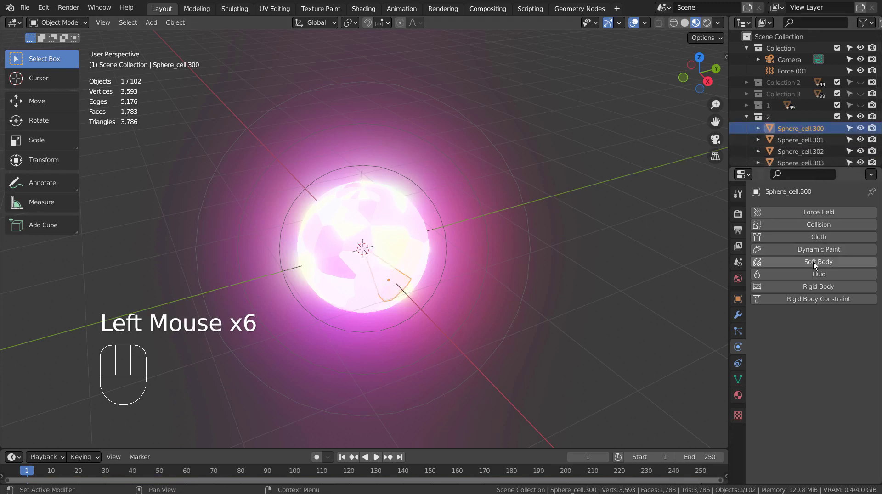
pyautogui.click(812, 287)
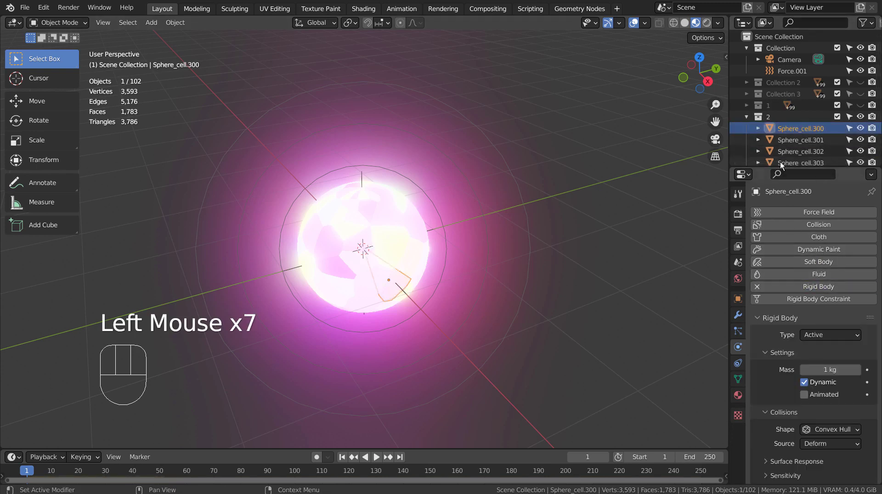
pyautogui.rightClick(770, 118)
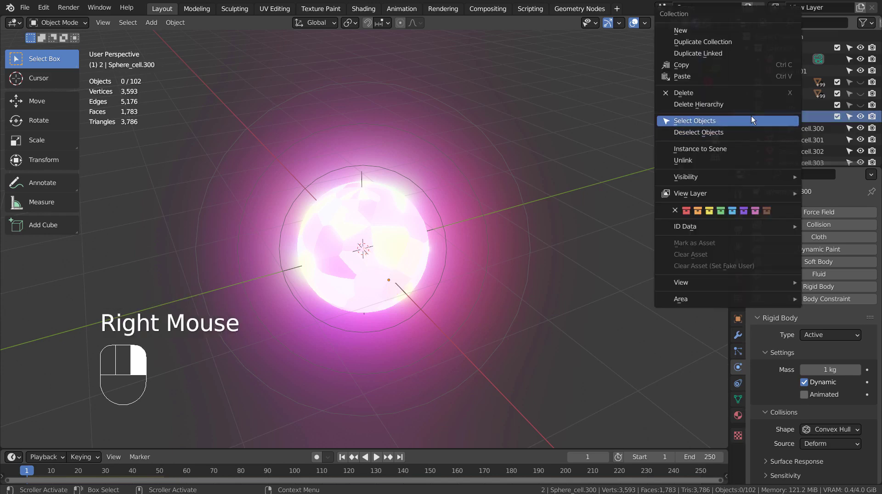
pyautogui.click(751, 119)
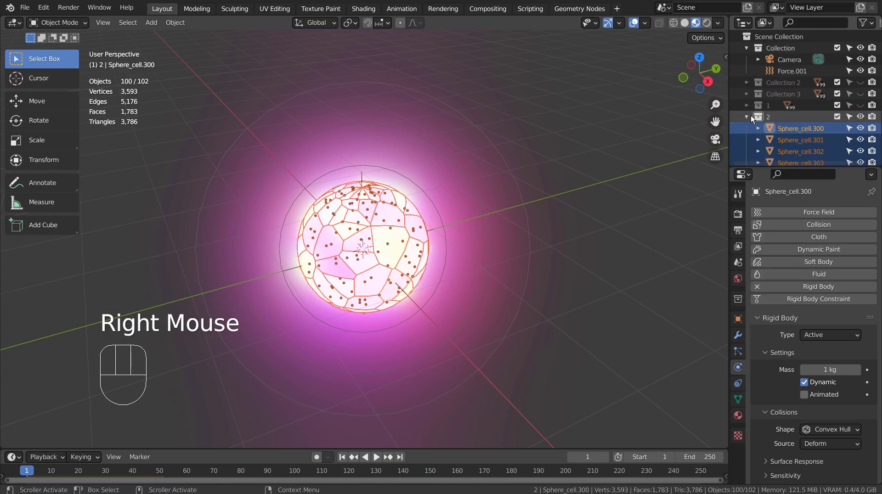
pyautogui.click(170, 24)
pyautogui.moveTo(205, 303)
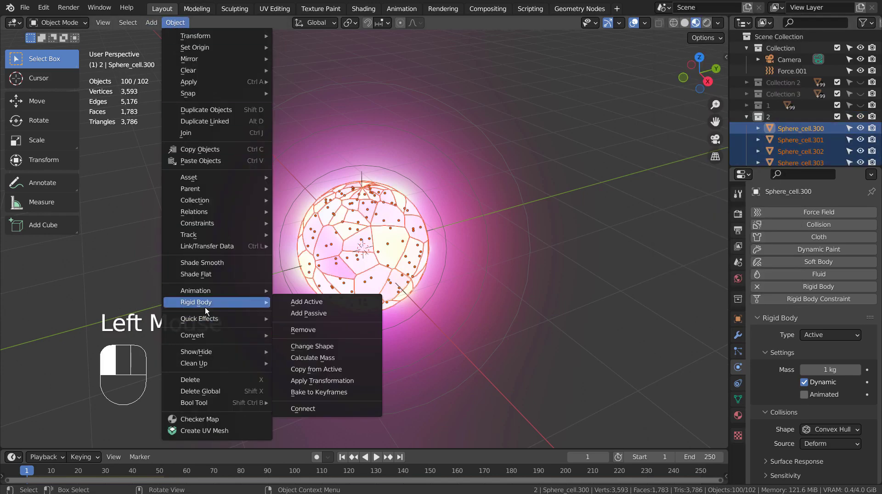
pyautogui.click(351, 370)
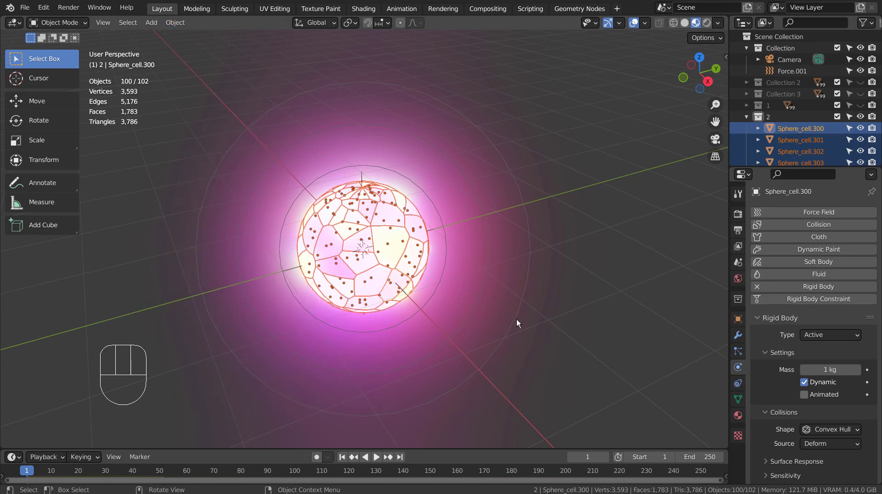
# Step: Play the animation to test the glowing pieces of collection 2, and return to frame 1
pyautogui.click(382, 456)
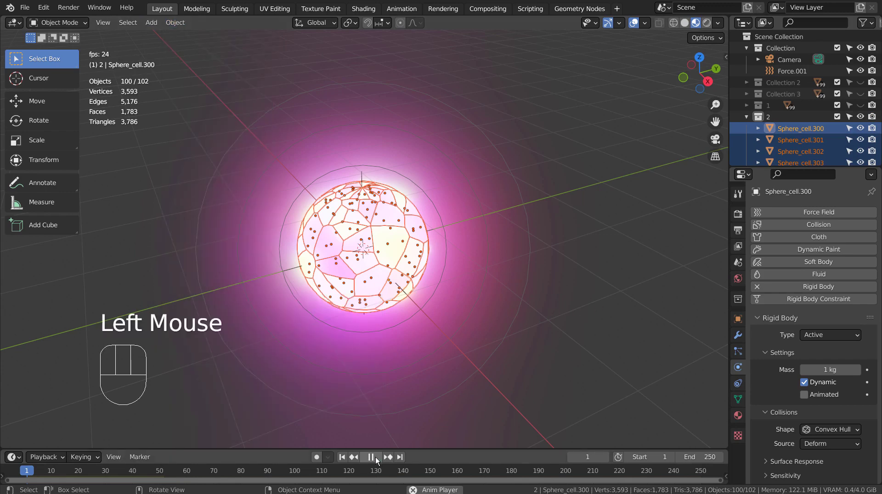
pyautogui.click(376, 456)
pyautogui.click(362, 458)
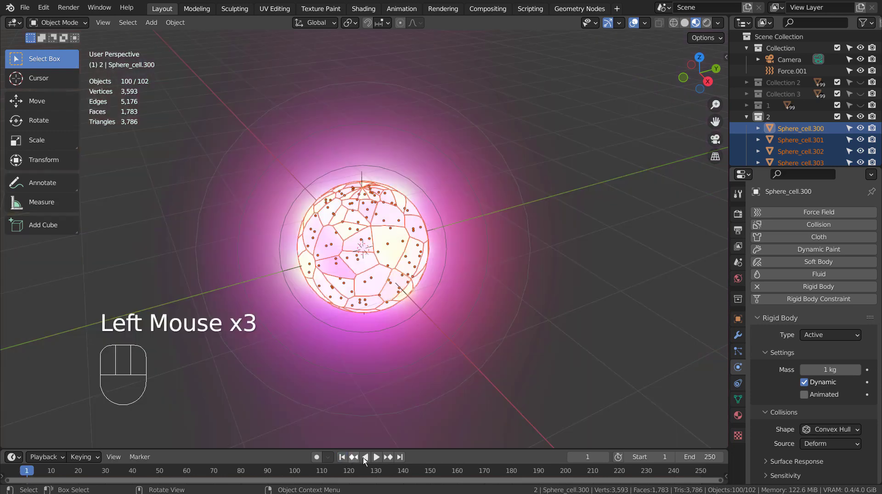
pyautogui.click(375, 457)
pyautogui.click(361, 457)
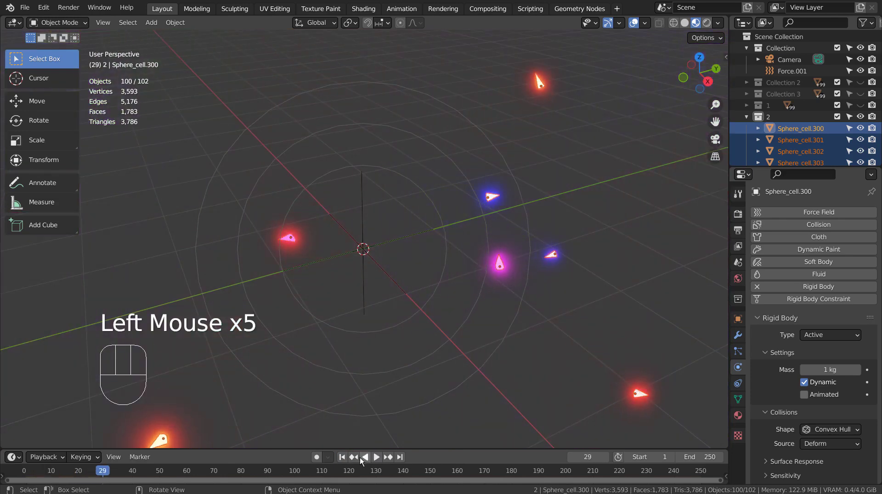
pyautogui.click(345, 458)
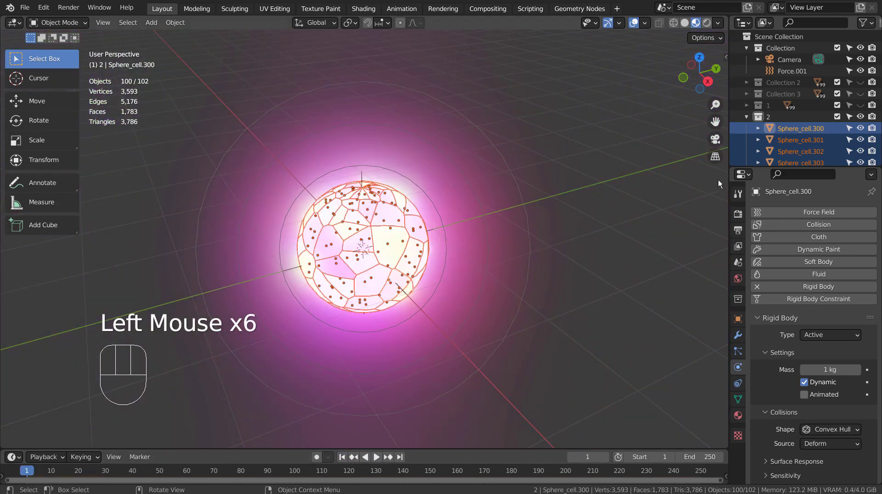
# Step: Show collection 1 in the viewport again, collapse collection 2 in the object hierarchy, and deselect all objects
pyautogui.click(861, 104)
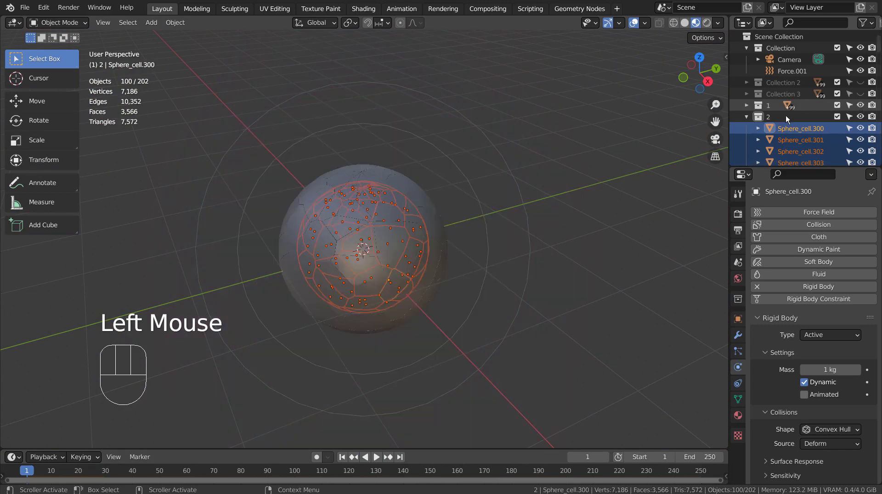
pyautogui.click(745, 118)
pyautogui.click(563, 217)
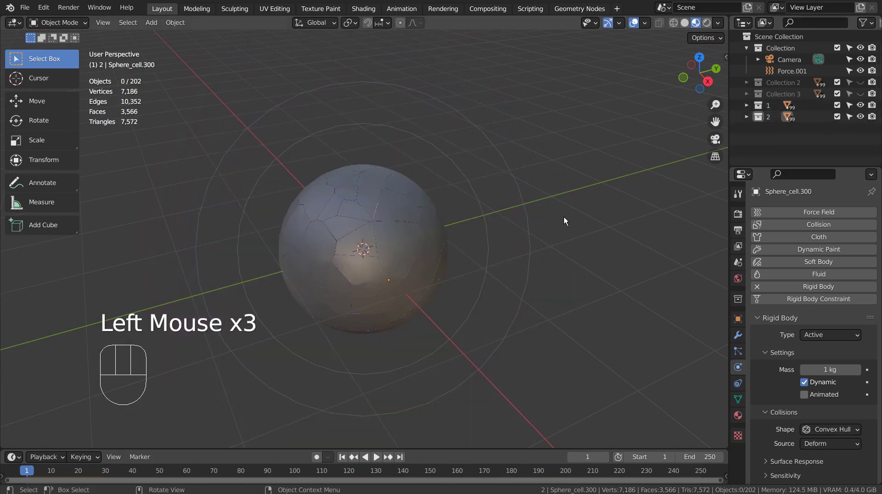
# Step: Play the animation with both collections visible to check the combined shatter, and stop it
pyautogui.scroll(-2, 594, 231)
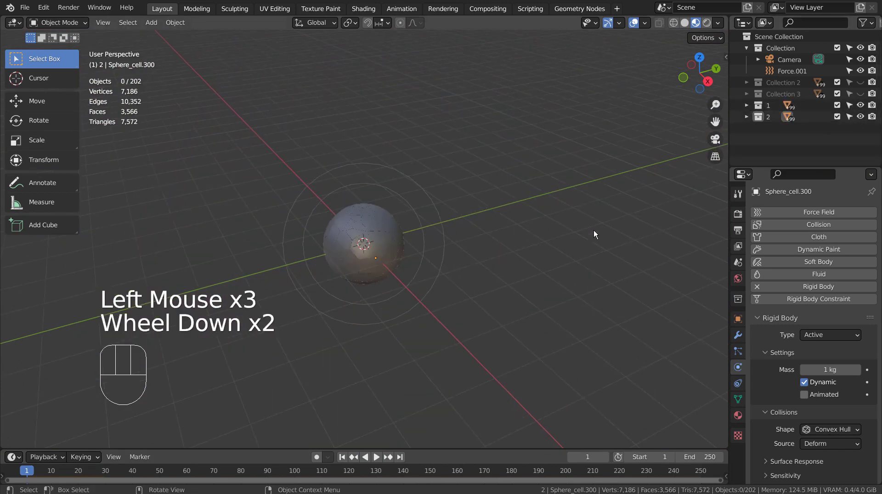
pyautogui.click(376, 457)
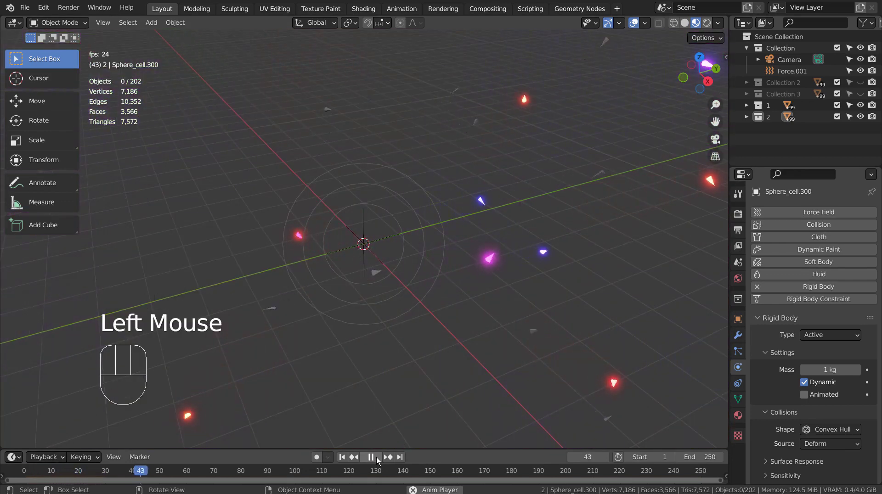
pyautogui.click(376, 456)
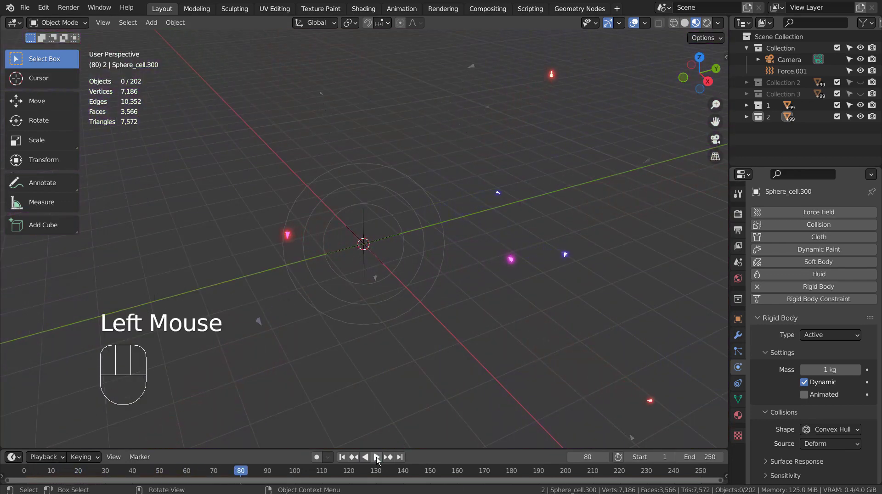
# Step: Set the animation's end frame to 50 and return to frame 1
pyautogui.doubleClick(698, 457)
pyautogui.write('50')
pyautogui.press('Return')
pyautogui.click(342, 457)
# Step: Play the shortened shatter animation with the overlays hidden and the 3D viewport maximized
pyautogui.click(376, 457)
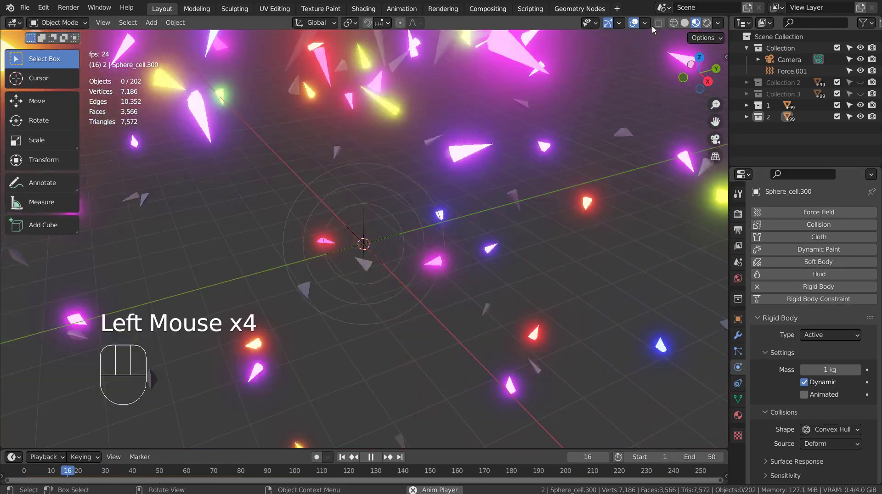
pyautogui.click(634, 23)
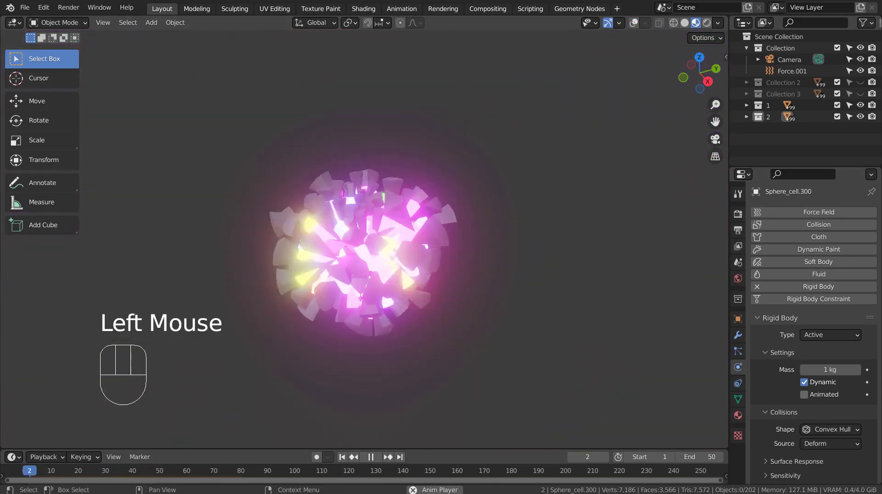
pyautogui.hotkey('ctrl', 'space')
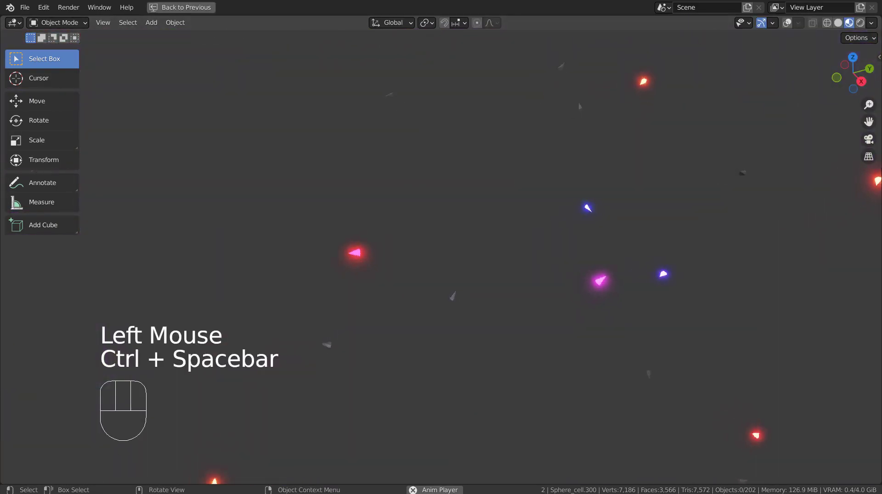